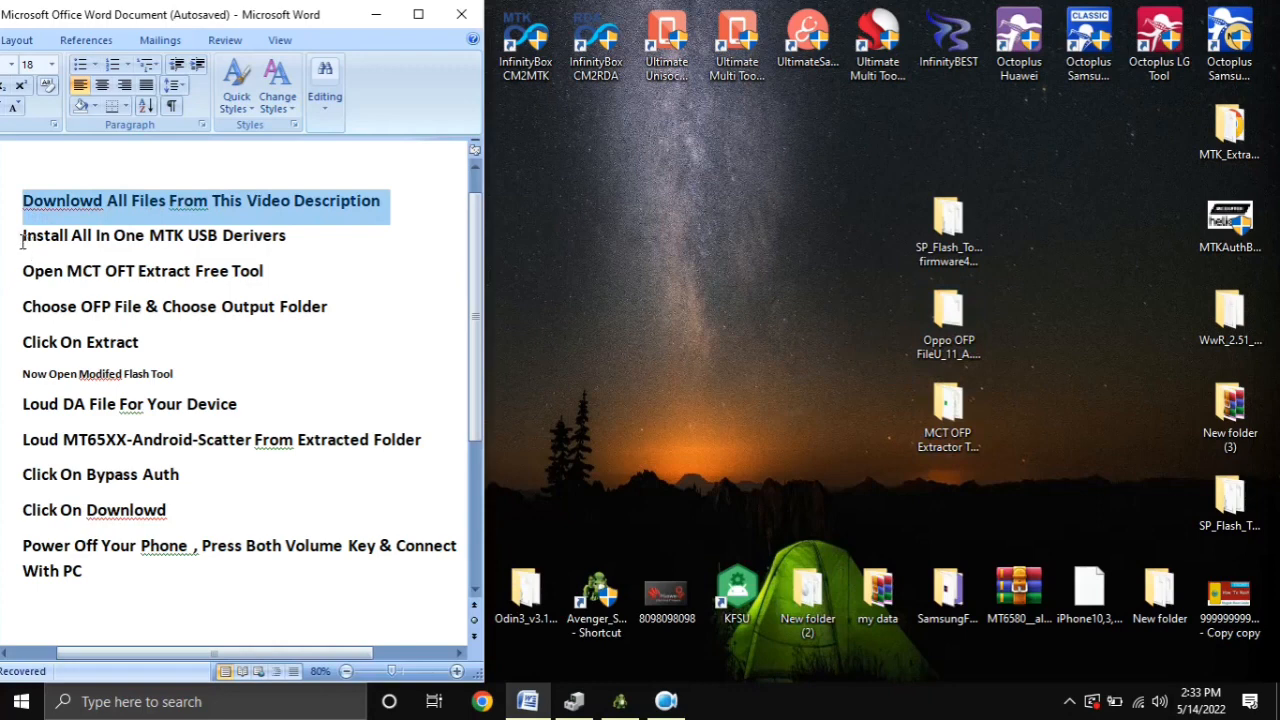
# - Run mct_ofp_extractor from the desktop's MCT OFP Extractor Tool folder, following the written instructions, and close the folder window
pyautogui.tripleClick(16, 238)
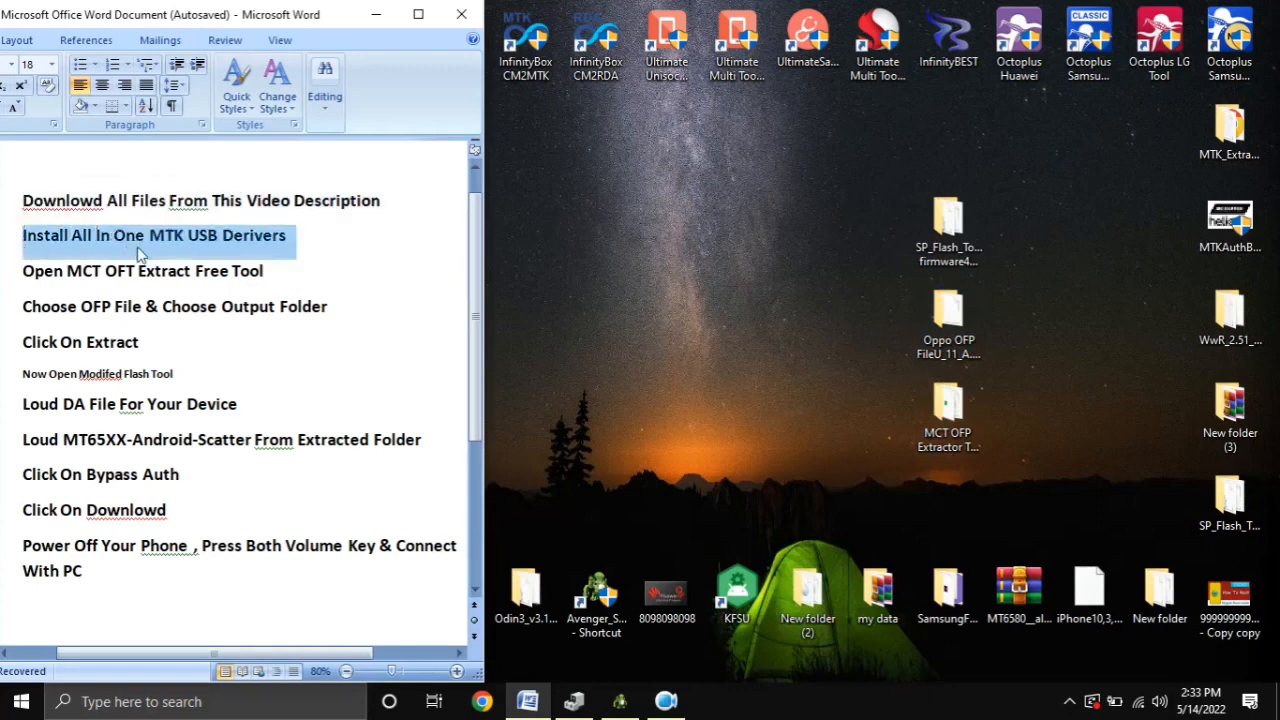
pyautogui.tripleClick(14, 274)
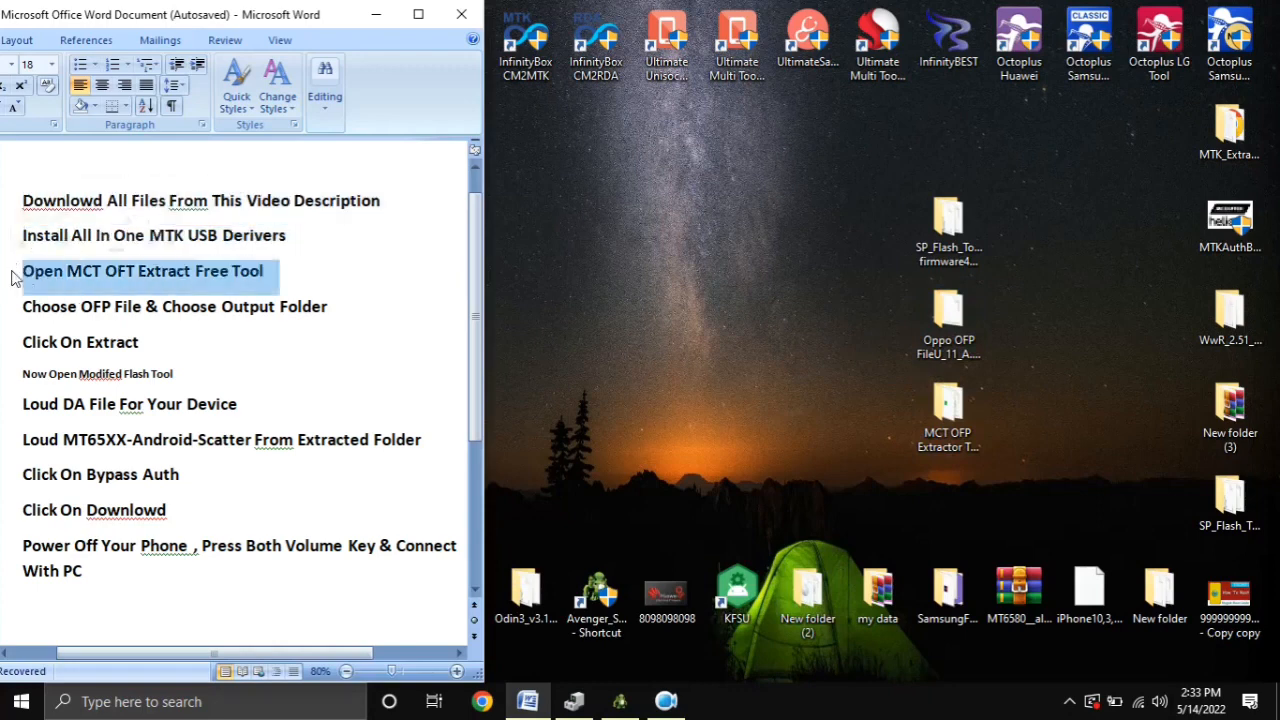
pyautogui.click(948, 322)
pyautogui.click(940, 412)
pyautogui.doubleClick(940, 412)
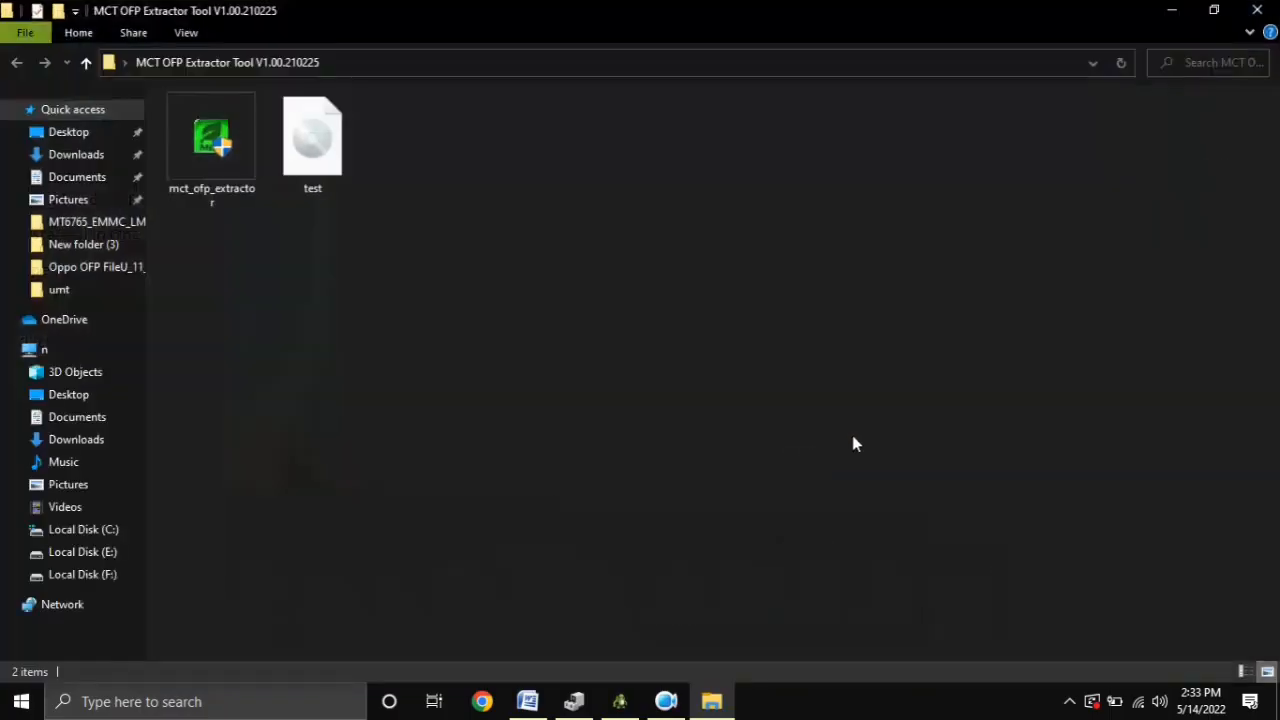
pyautogui.doubleClick(190, 183)
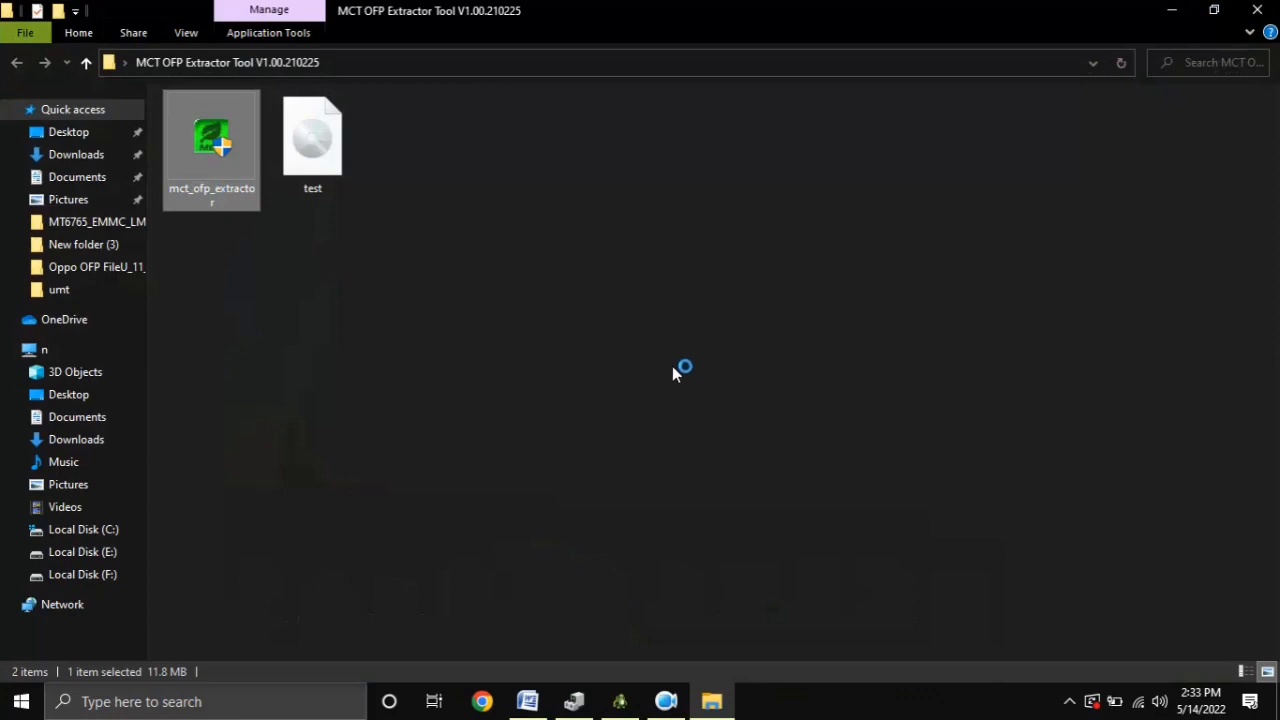
pyautogui.click(1262, 8)
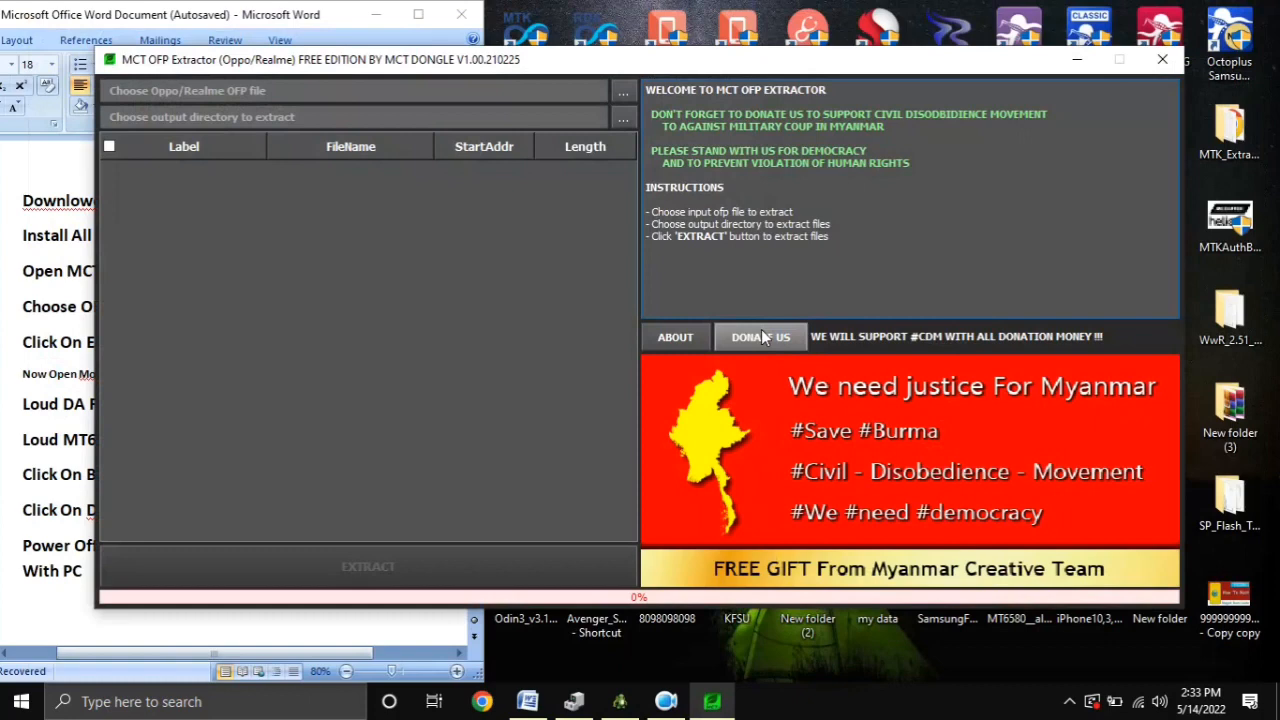
# - Load Stock_Firmware_11_A.11_201114_15e73e4e.ofp from the Oppo OFP folder on the Desktop as the OFP file to extract
pyautogui.click(618, 98)
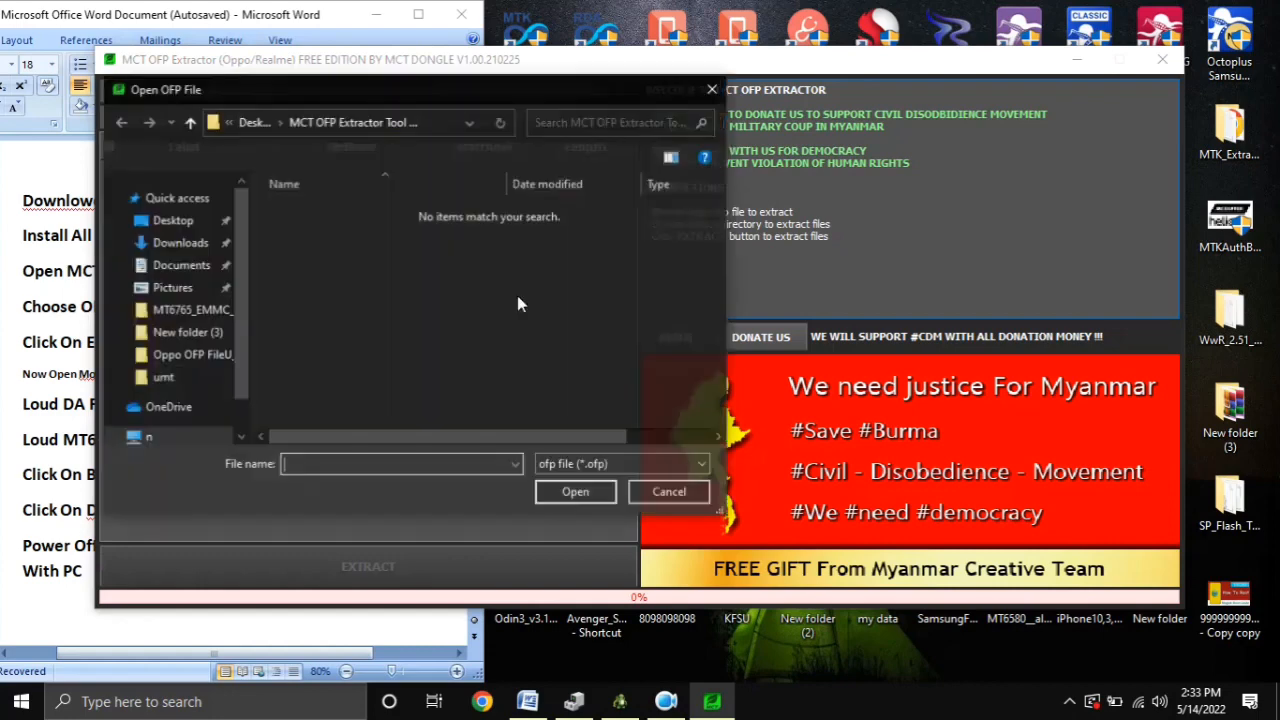
pyautogui.click(250, 121)
pyautogui.scroll(-1, 432, 388)
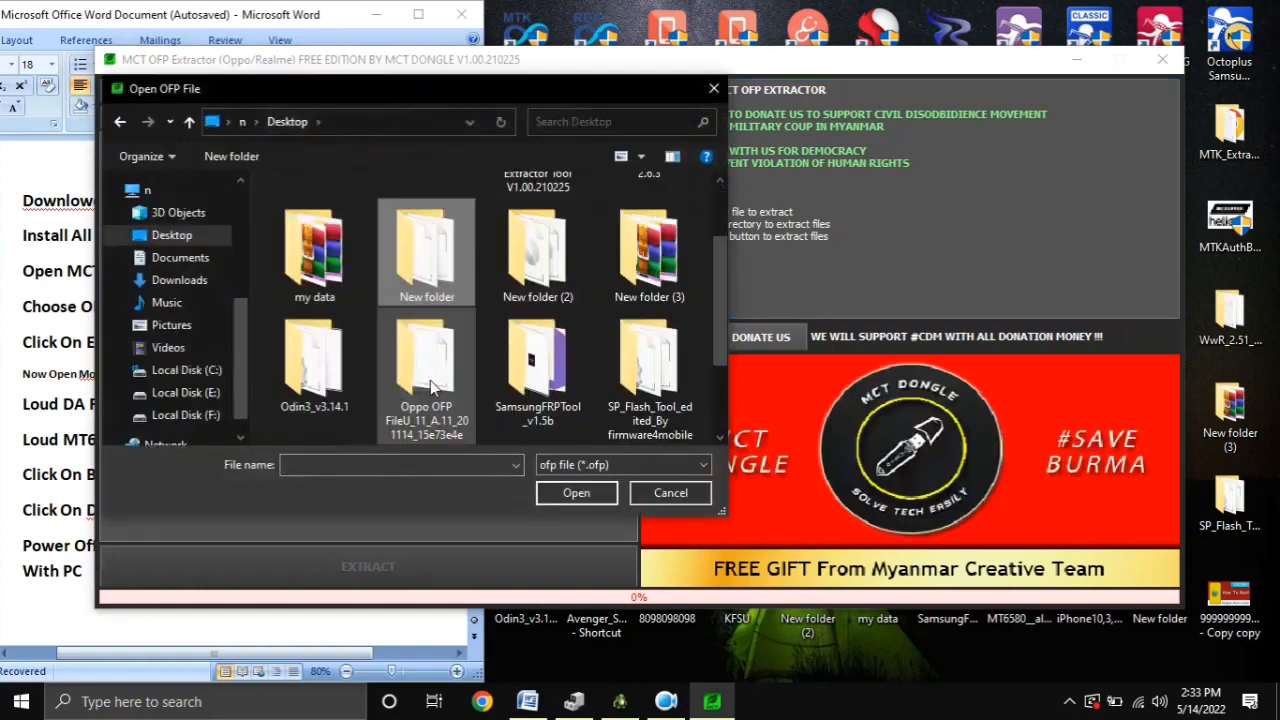
pyautogui.doubleClick(432, 388)
pyautogui.doubleClick(430, 250)
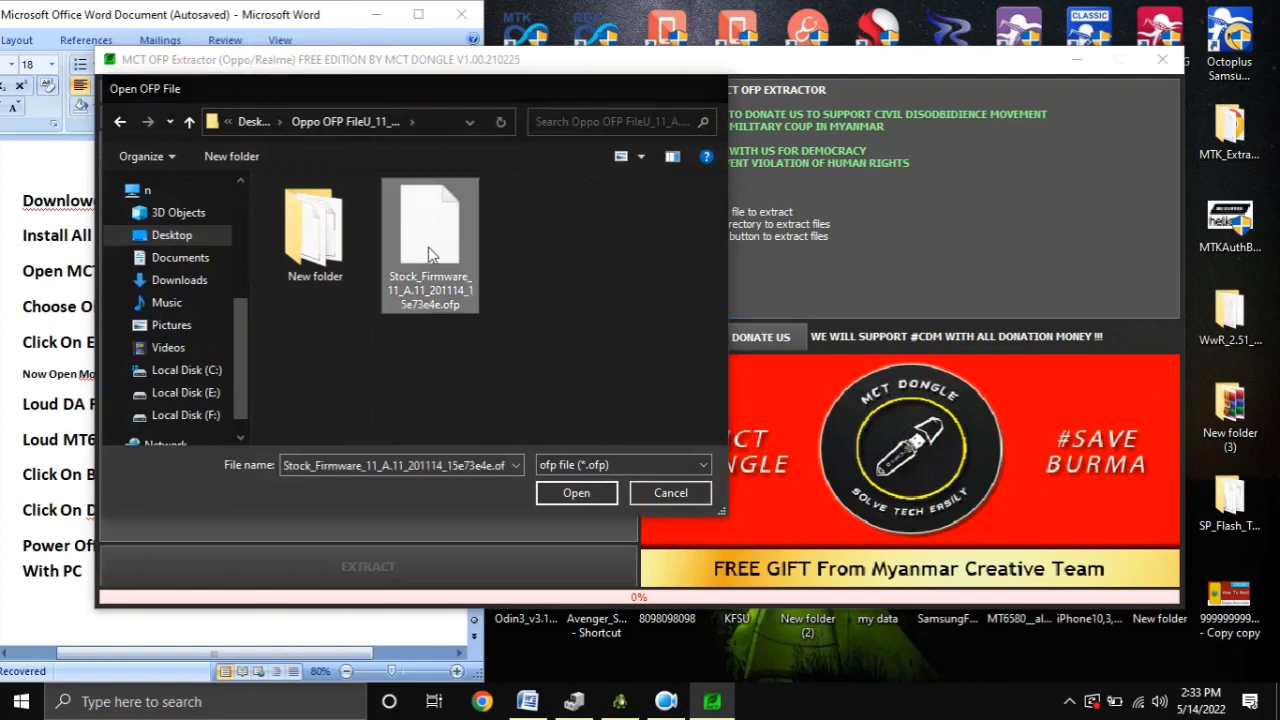
# - Create a folder named "extract files" inside the Desktop's Oppo OFP folder and choose it as the output directory
pyautogui.click(623, 119)
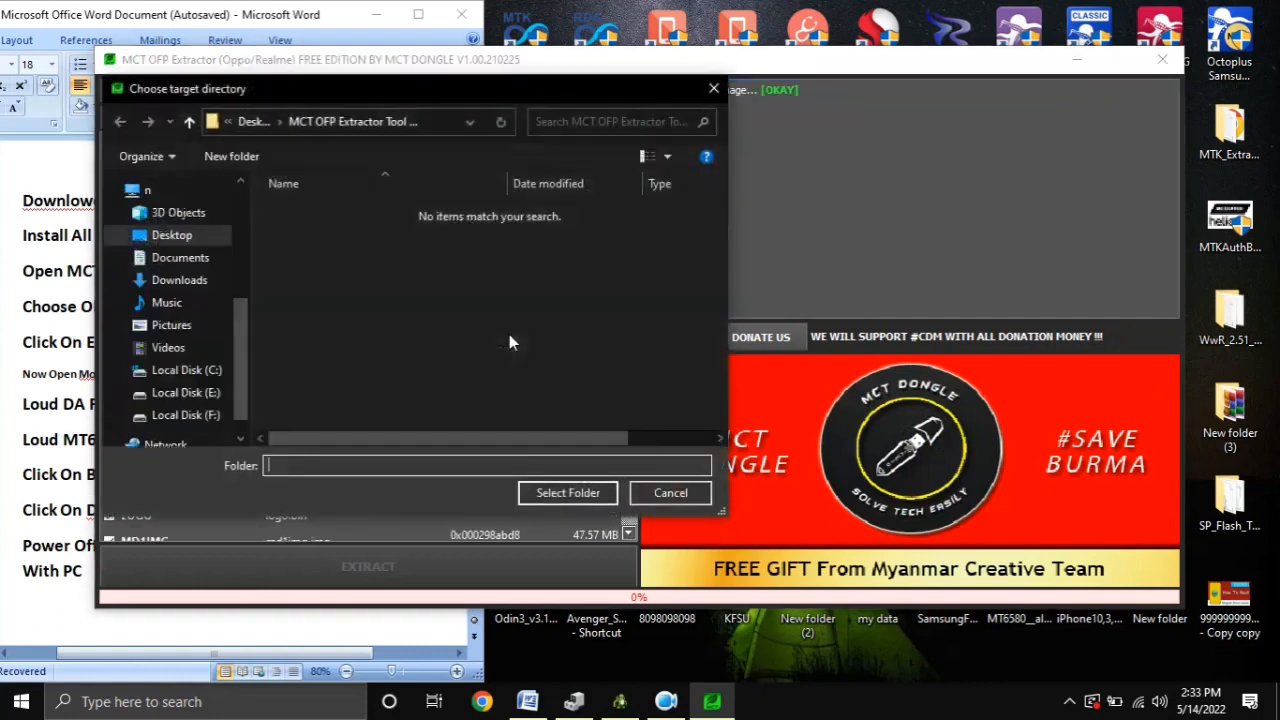
pyautogui.click(172, 235)
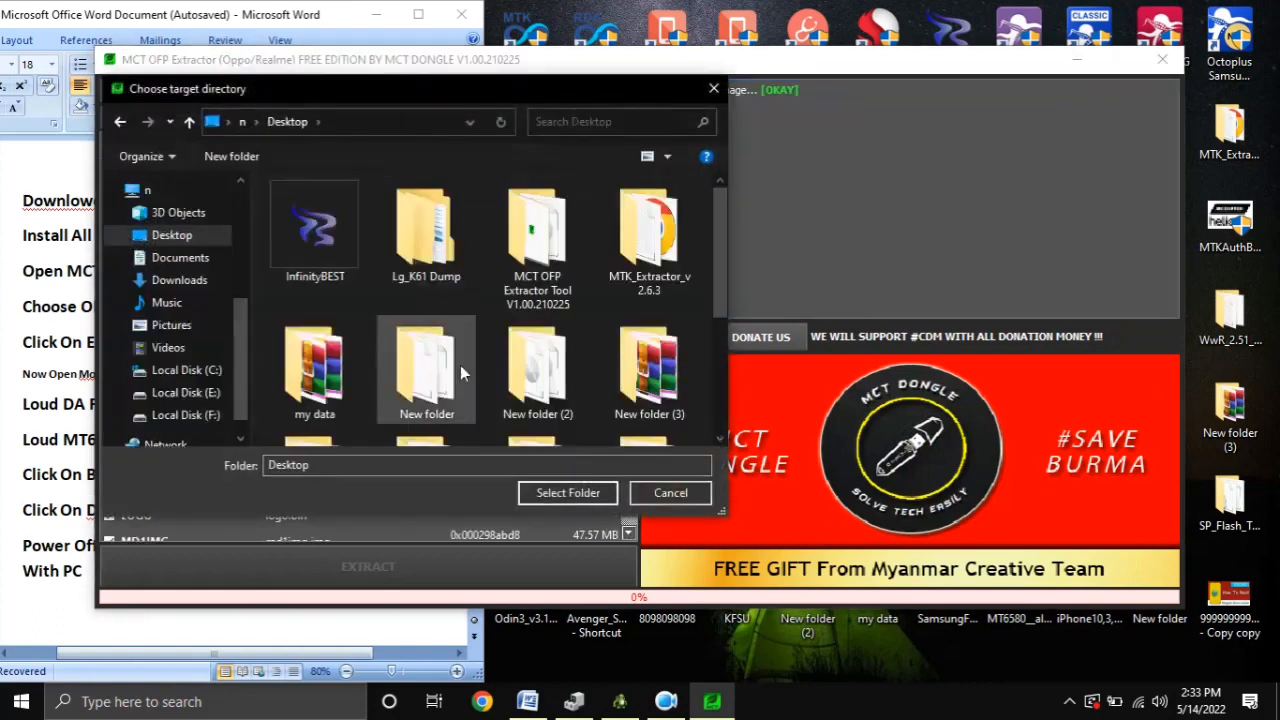
pyautogui.scroll(-2, 448, 379)
pyautogui.doubleClick(426, 240)
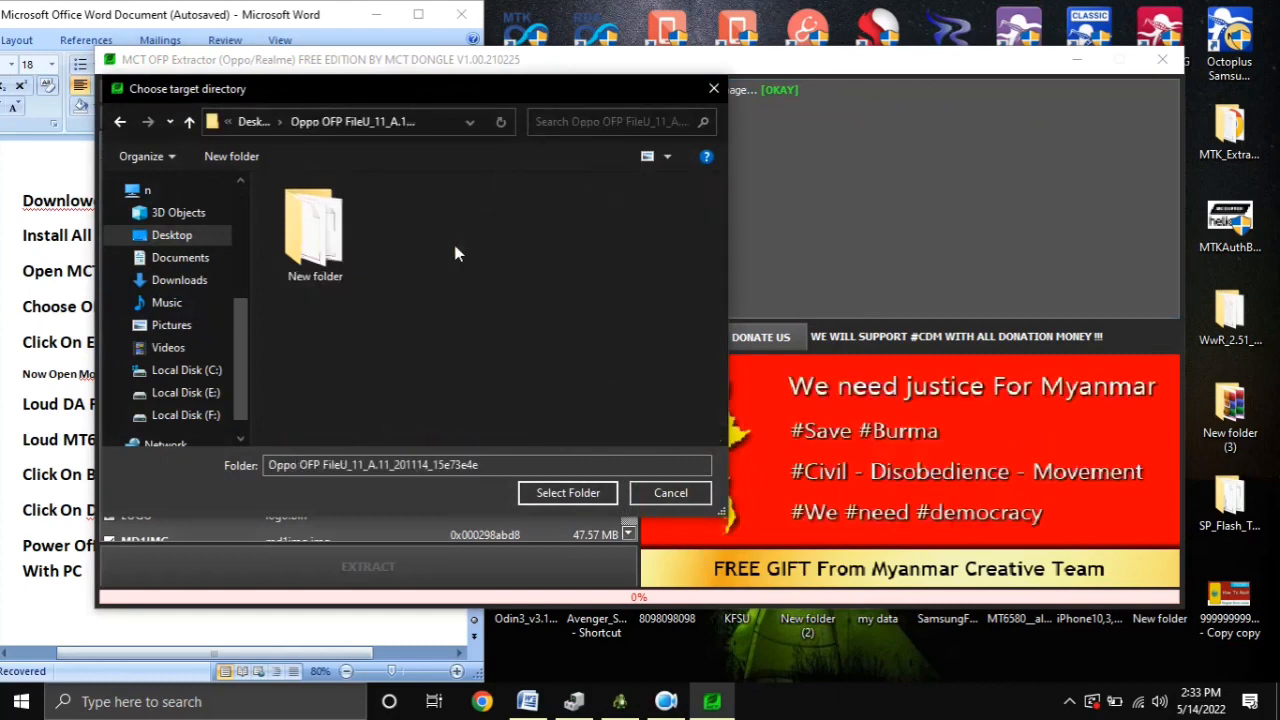
pyautogui.rightClick(419, 349)
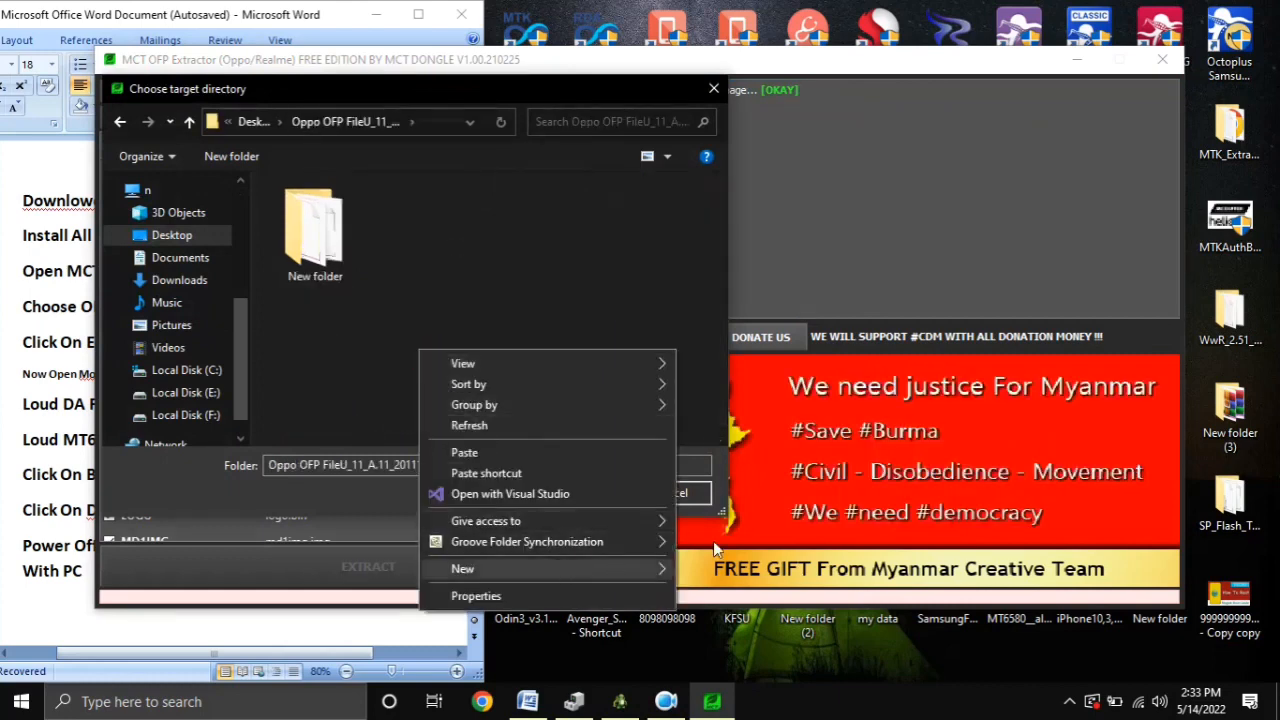
pyautogui.moveTo(650, 568)
pyautogui.click(717, 338)
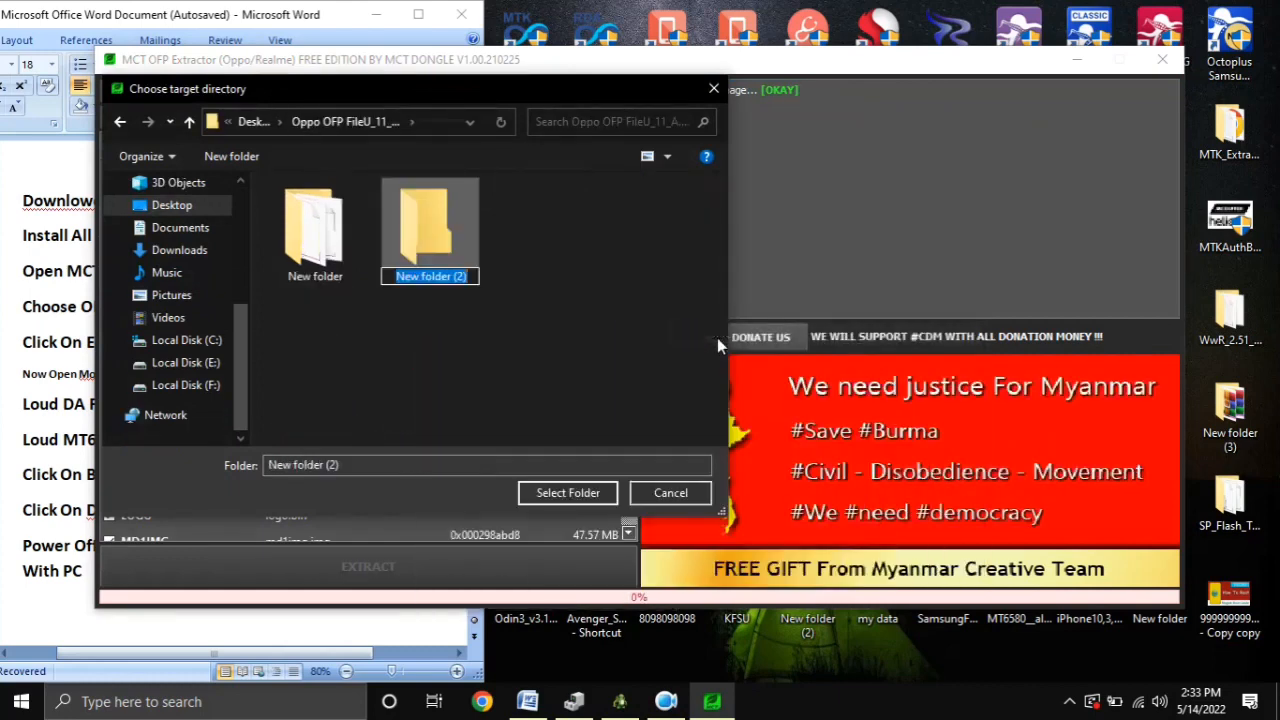
pyautogui.write('ex')
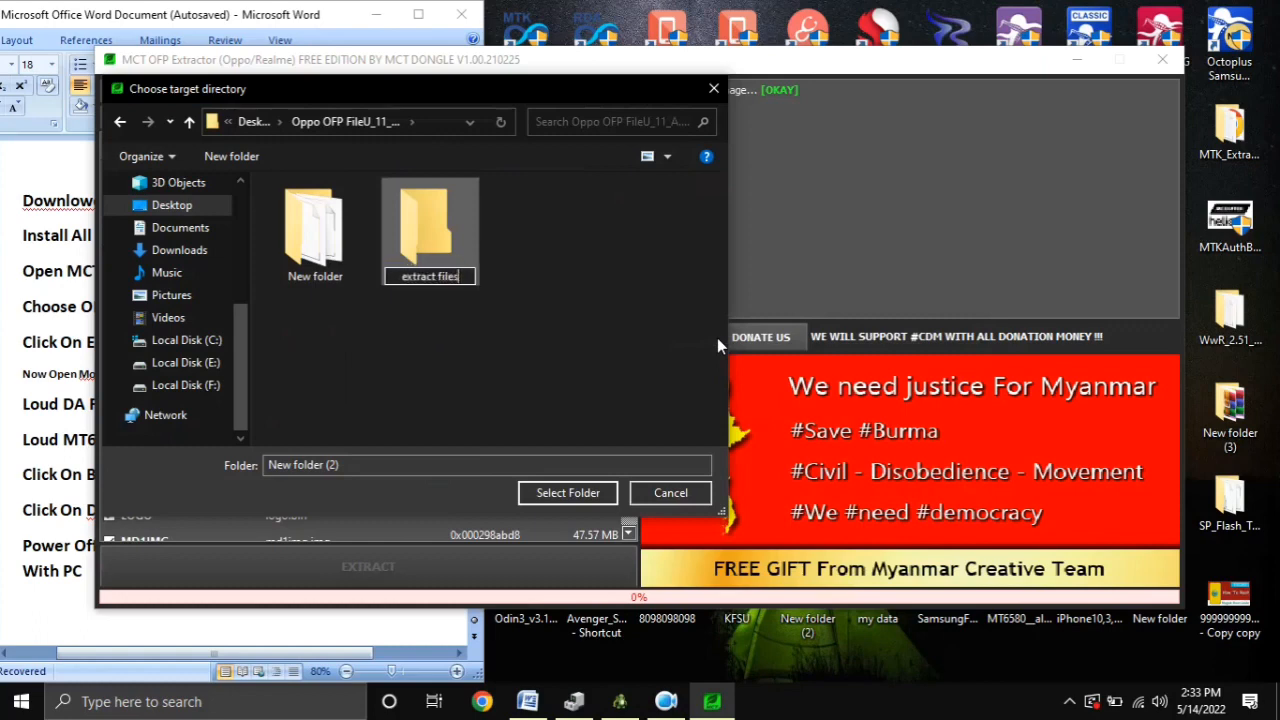
pyautogui.write('tract files')
pyautogui.press('Return')
pyautogui.click(584, 493)
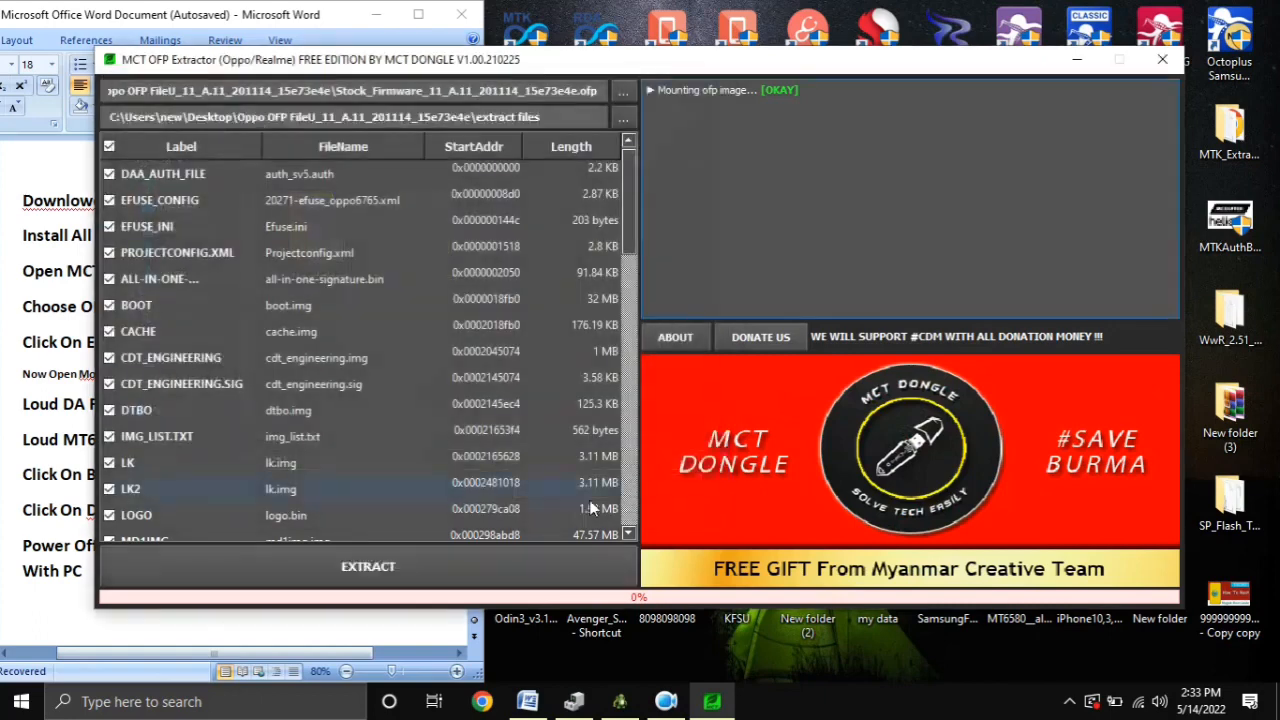
# - Extract the firmware's partition files to the output directory, check the log and file list, and close the extractor
pyautogui.scroll(-5, 596, 436)
pyautogui.scroll(-5, 596, 436)
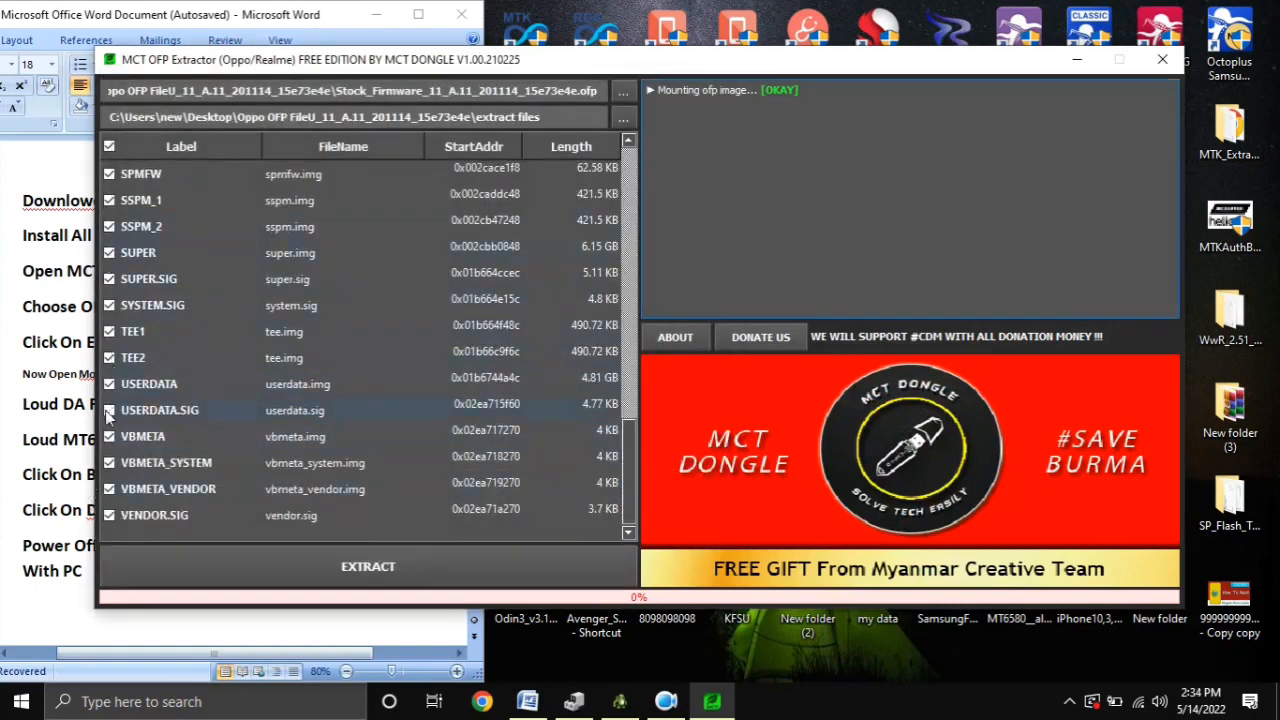
pyautogui.scroll(10, 455, 452)
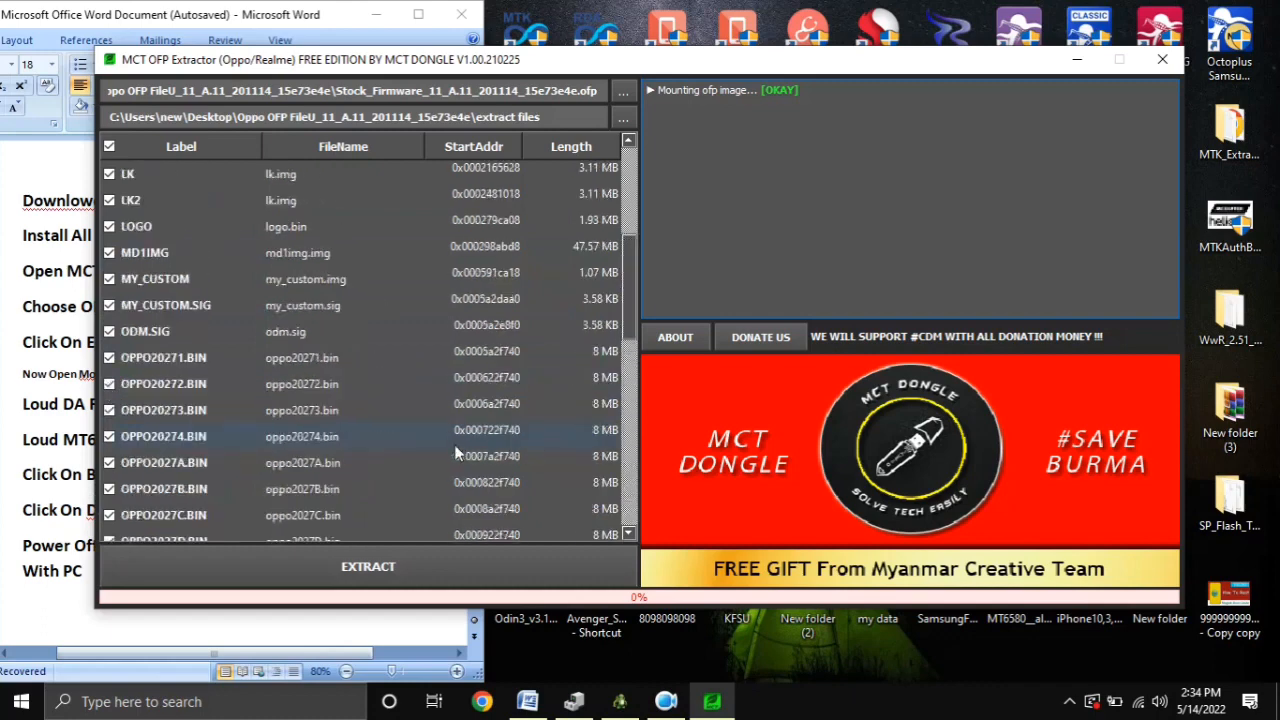
pyautogui.click(394, 565)
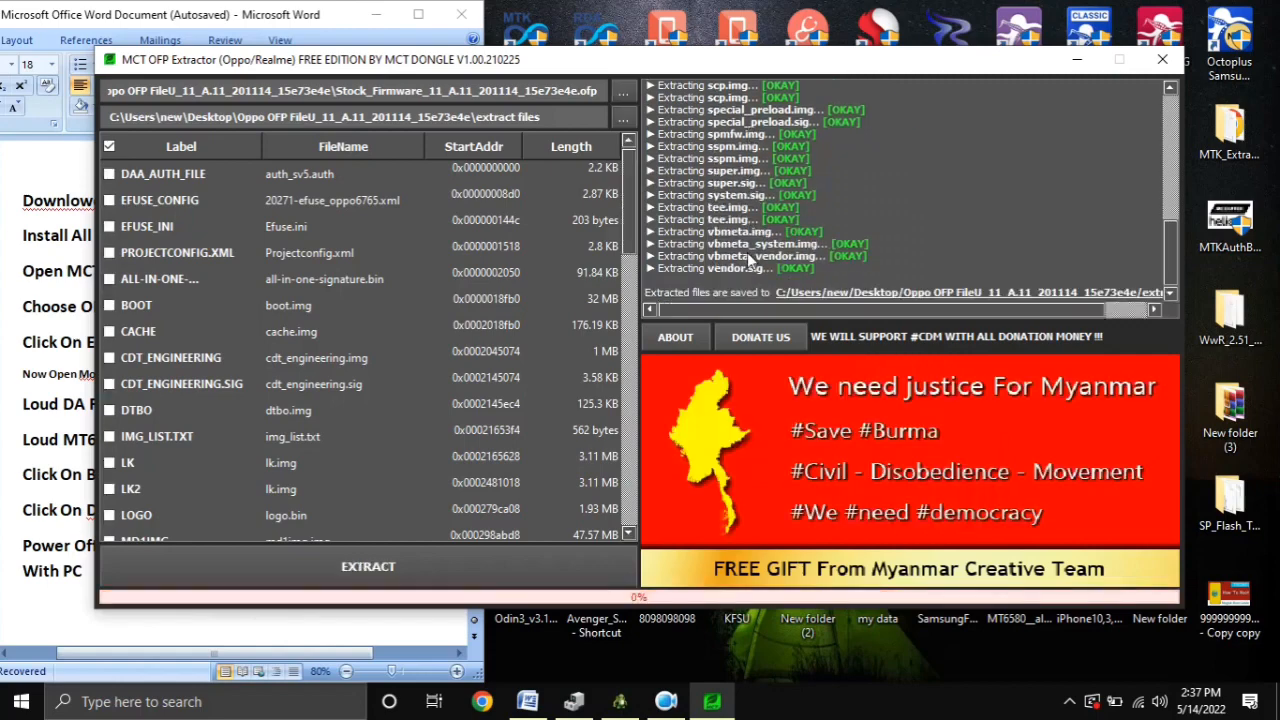
pyautogui.tripleClick(754, 299)
pyautogui.scroll(-10, 373, 330)
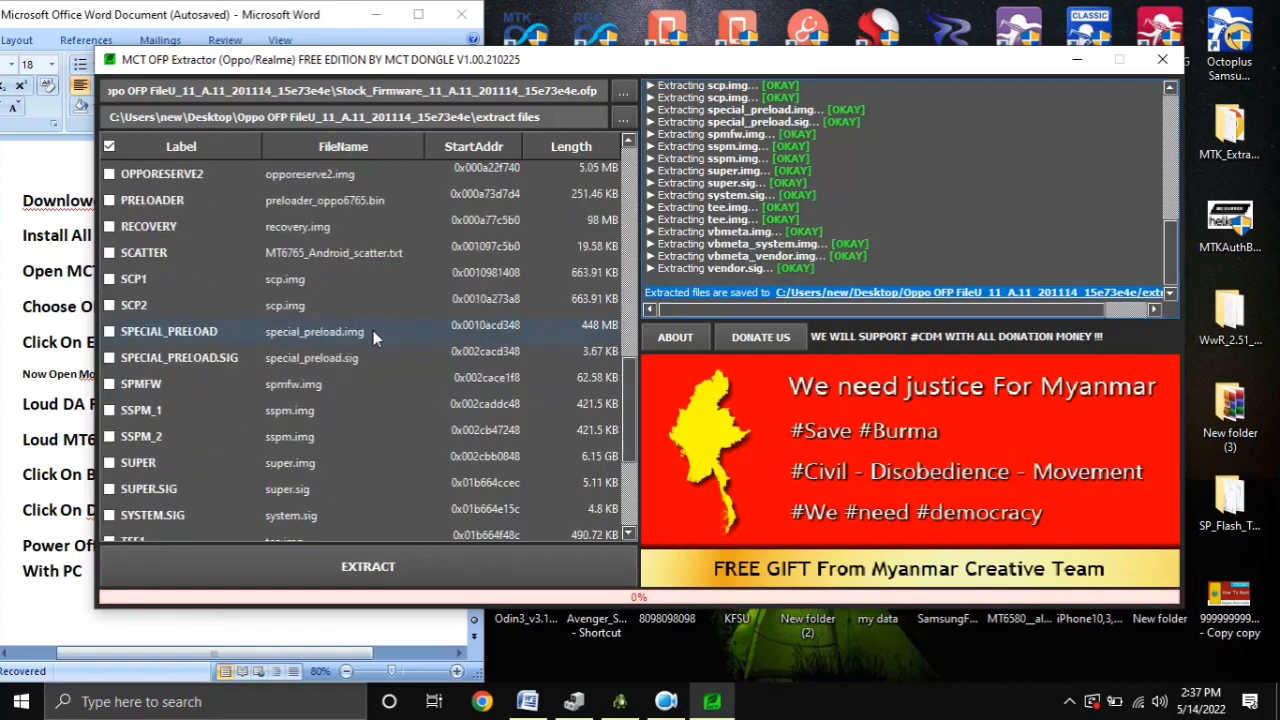
pyautogui.click(1162, 59)
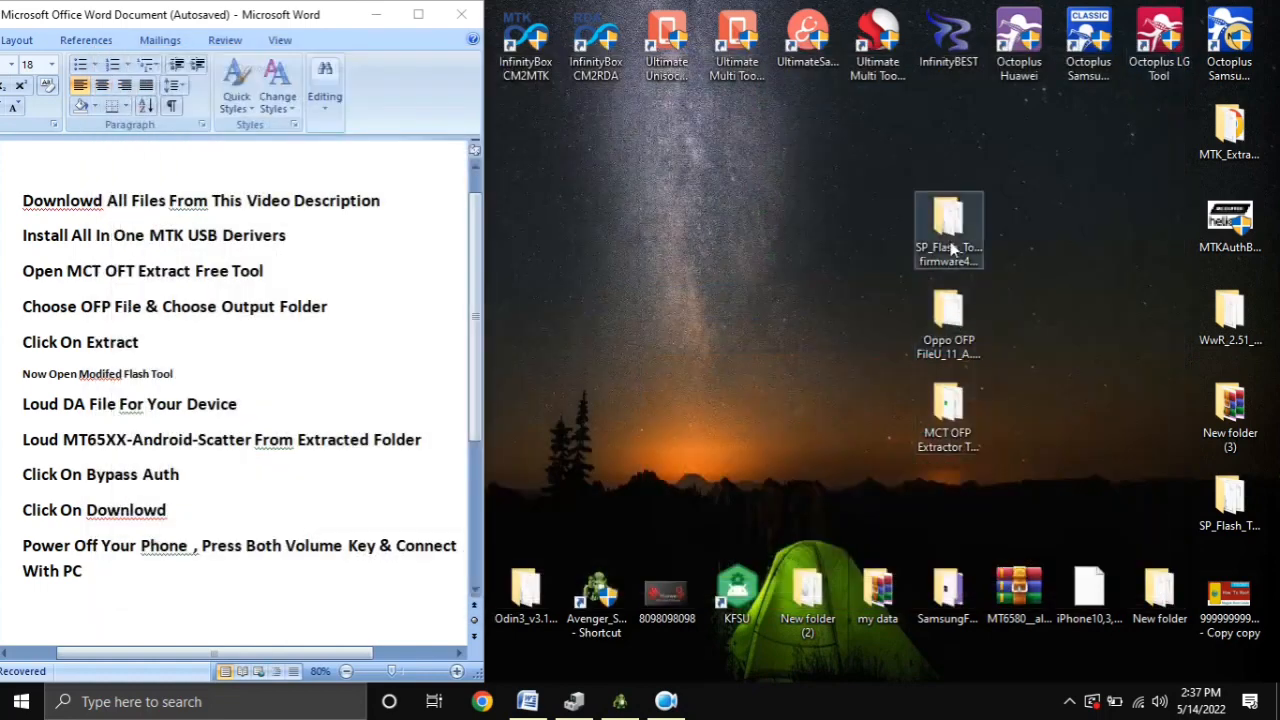
# - Examine the extracted partition images in the "extract files" folder inside the Oppo OFP folder, and close the window
pyautogui.doubleClick(948, 318)
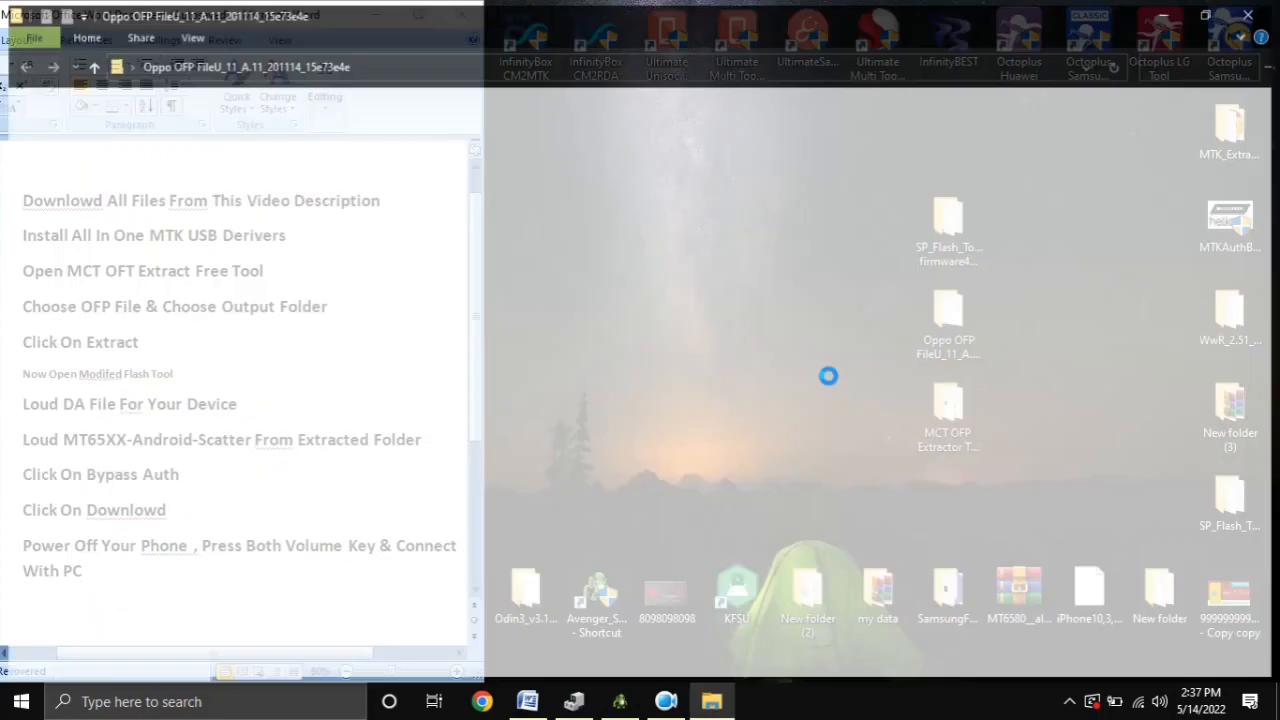
pyautogui.doubleClick(254, 123)
pyautogui.scroll(-1, 254, 134)
pyautogui.moveTo(860, 662); pyautogui.dragTo(440, 655)
pyautogui.scroll(5, 407, 543)
pyautogui.click(388, 382)
pyautogui.scroll(-5, 519, 462)
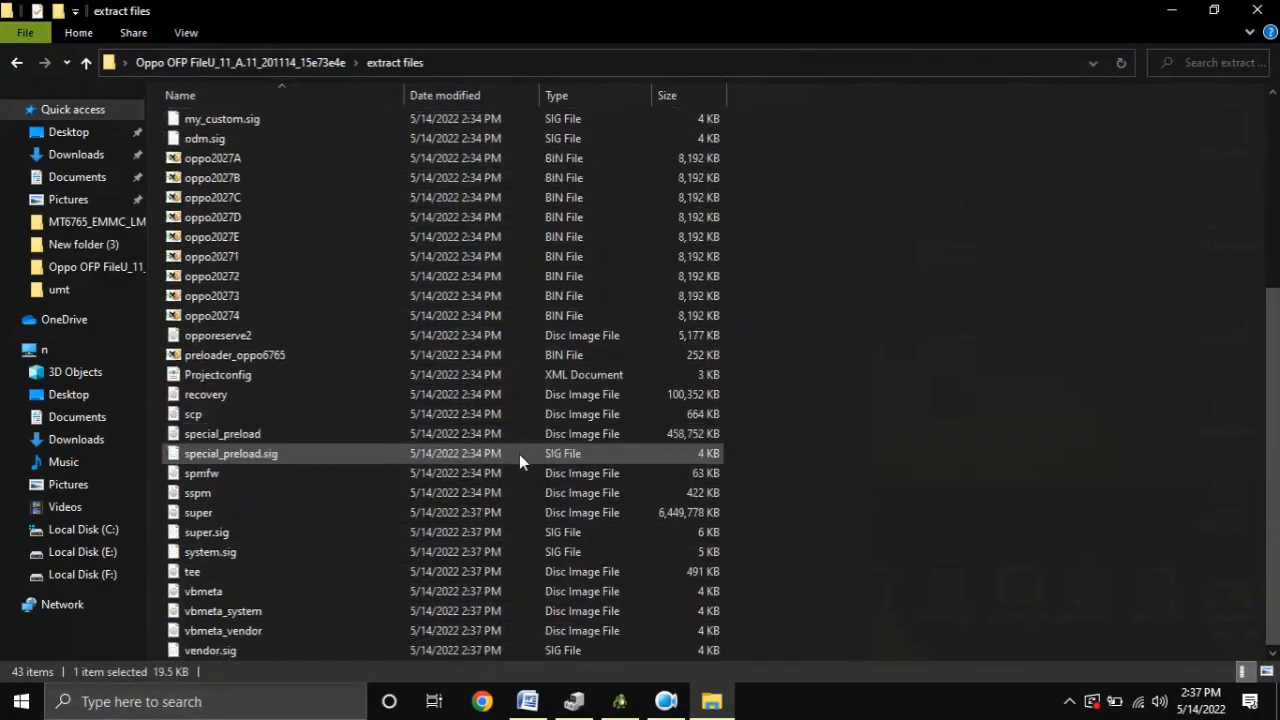
pyautogui.click(1257, 10)
pyautogui.rightClick(770, 267)
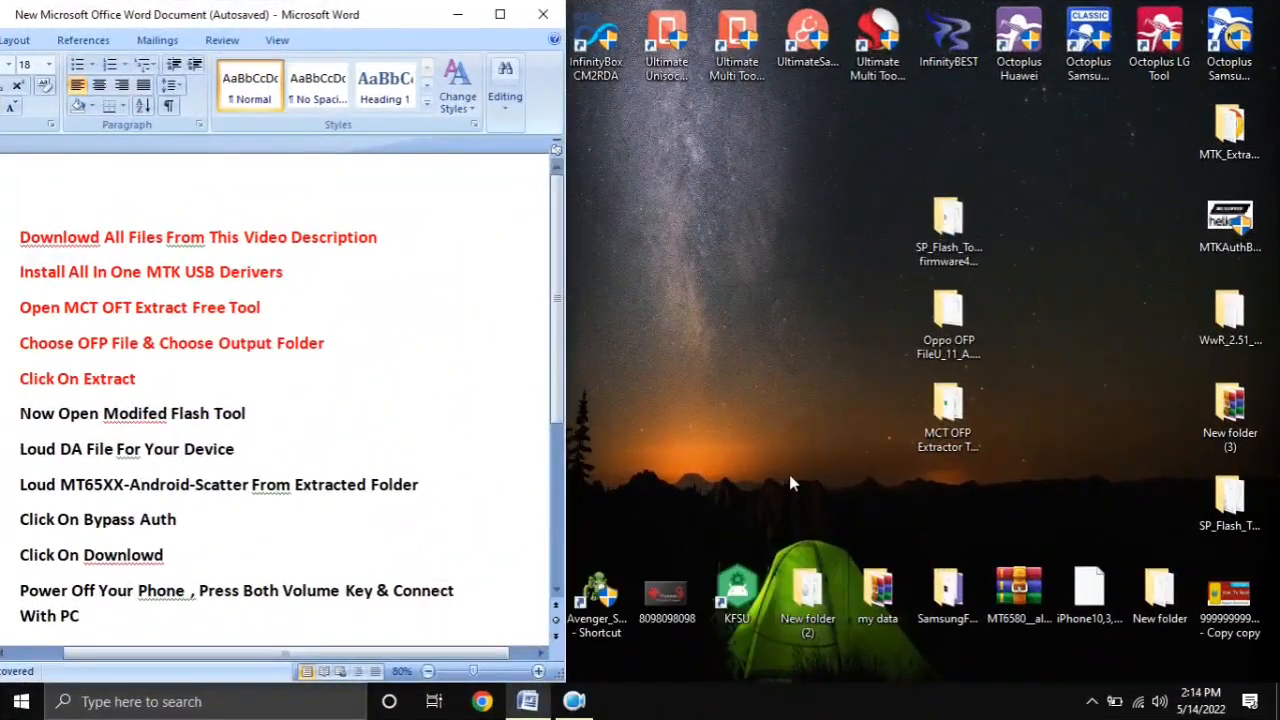
# - Review the instruction document, highlighting the completed lines from downloading the files through "Click On Extract"
pyautogui.scroll(-1, 329, 443)
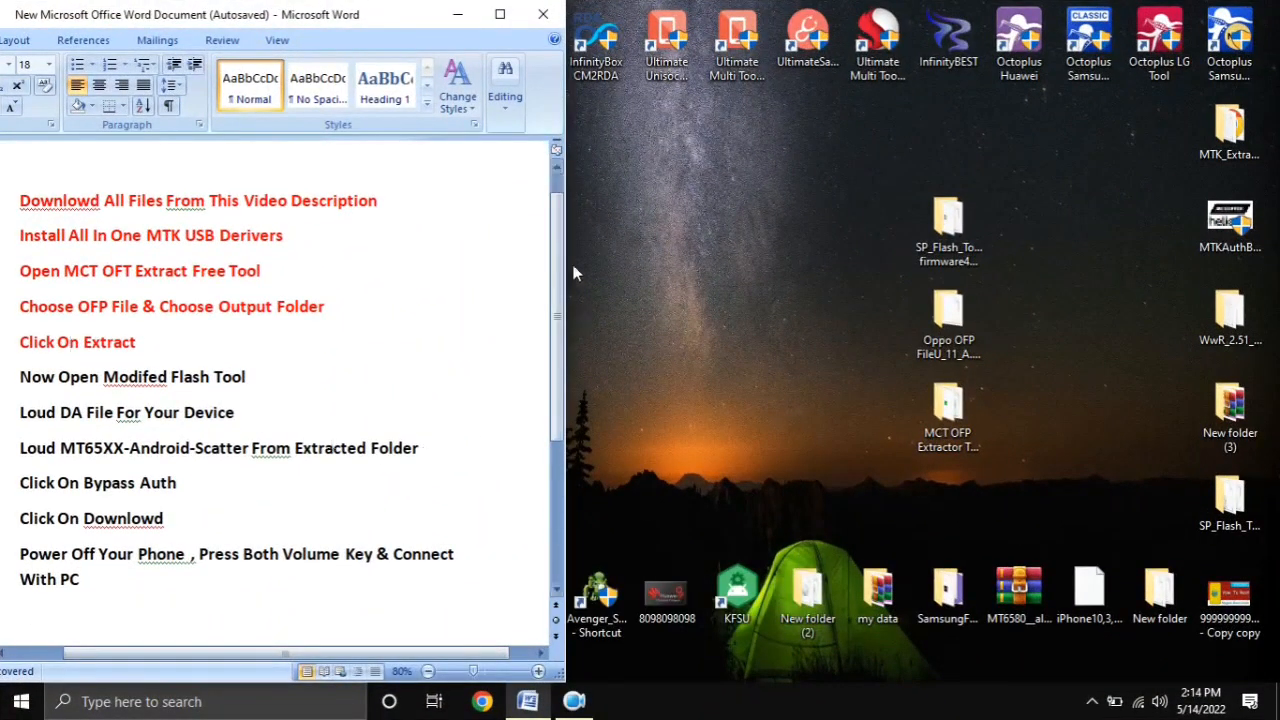
pyautogui.scroll(-1, 556, 280)
pyautogui.moveTo(106, 310); pyautogui.dragTo(14, 243)
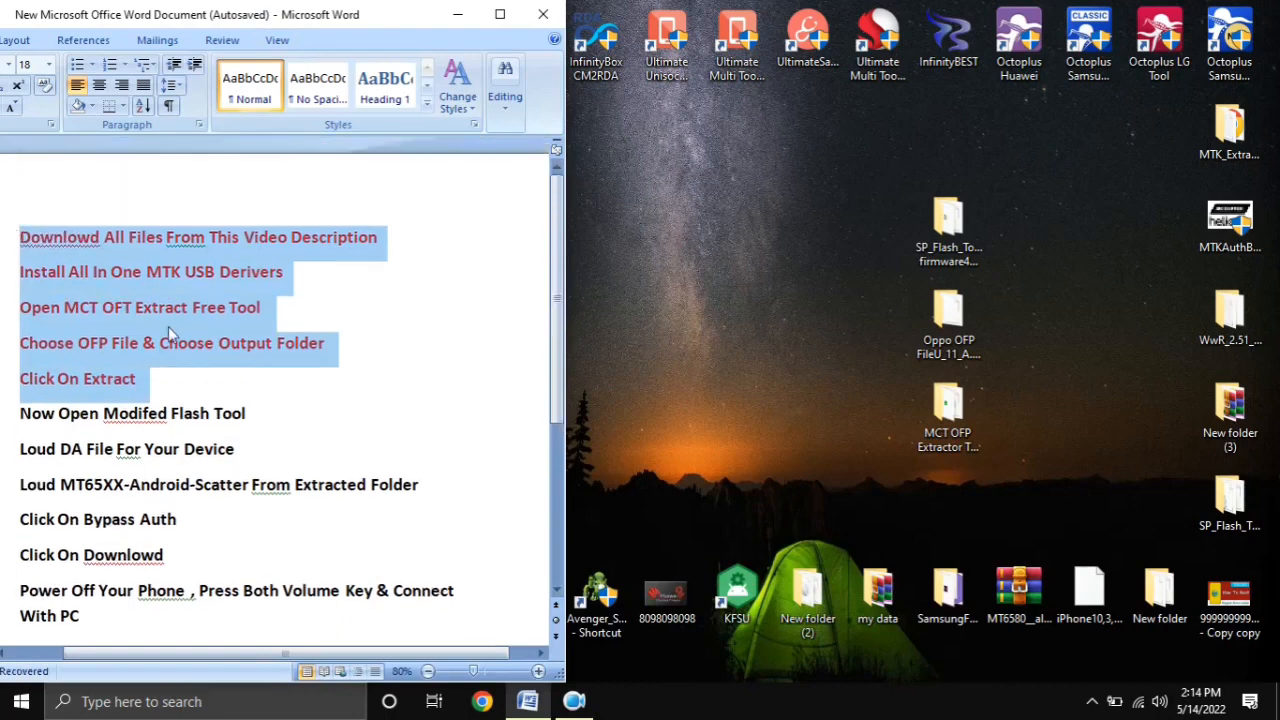
pyautogui.moveTo(555, 363); pyautogui.dragTo(555, 403)
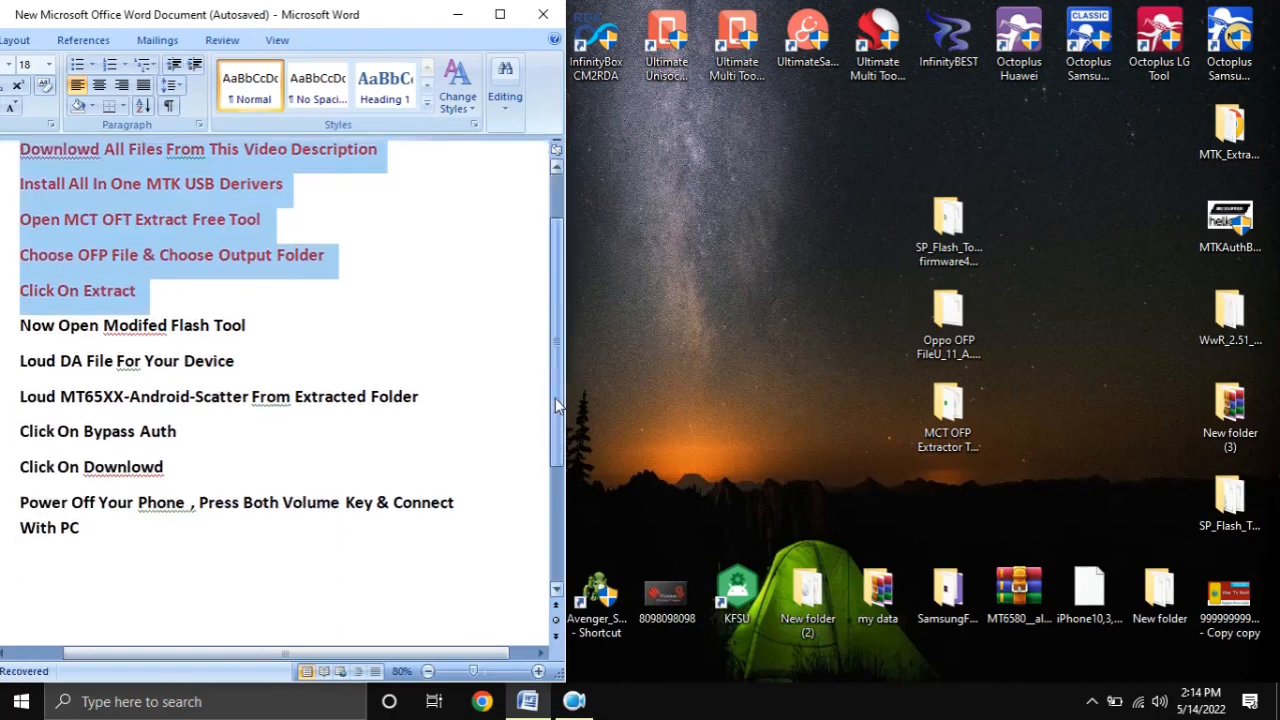
pyautogui.click(200, 457)
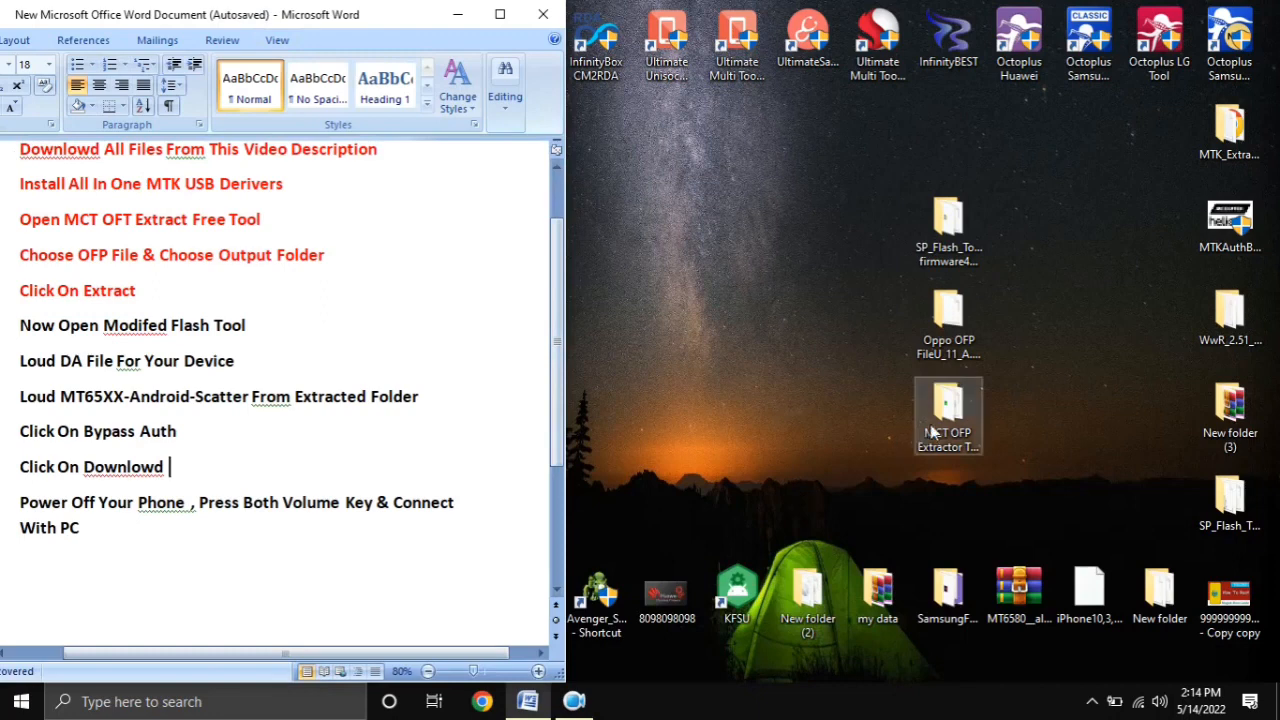
# - Open the Oppo OFP folder on the desktop and select the Stock_Firmware OFP file
pyautogui.click(945, 325)
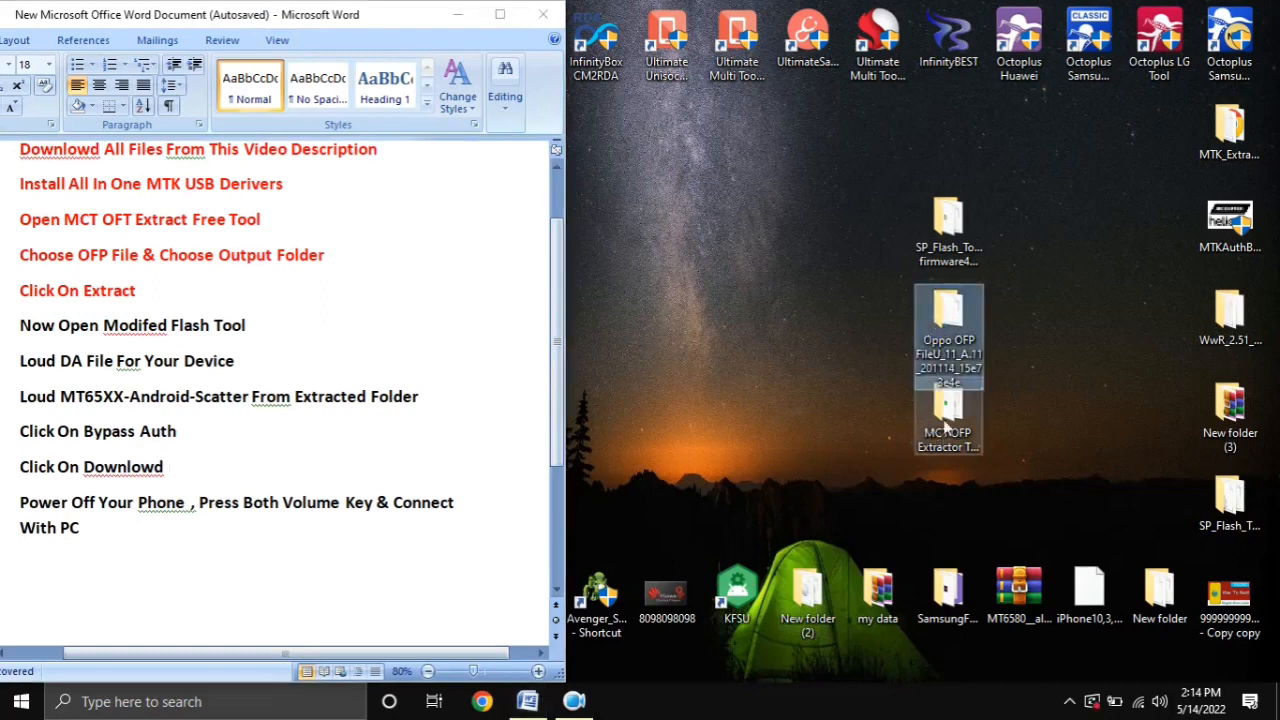
pyautogui.doubleClick(946, 321)
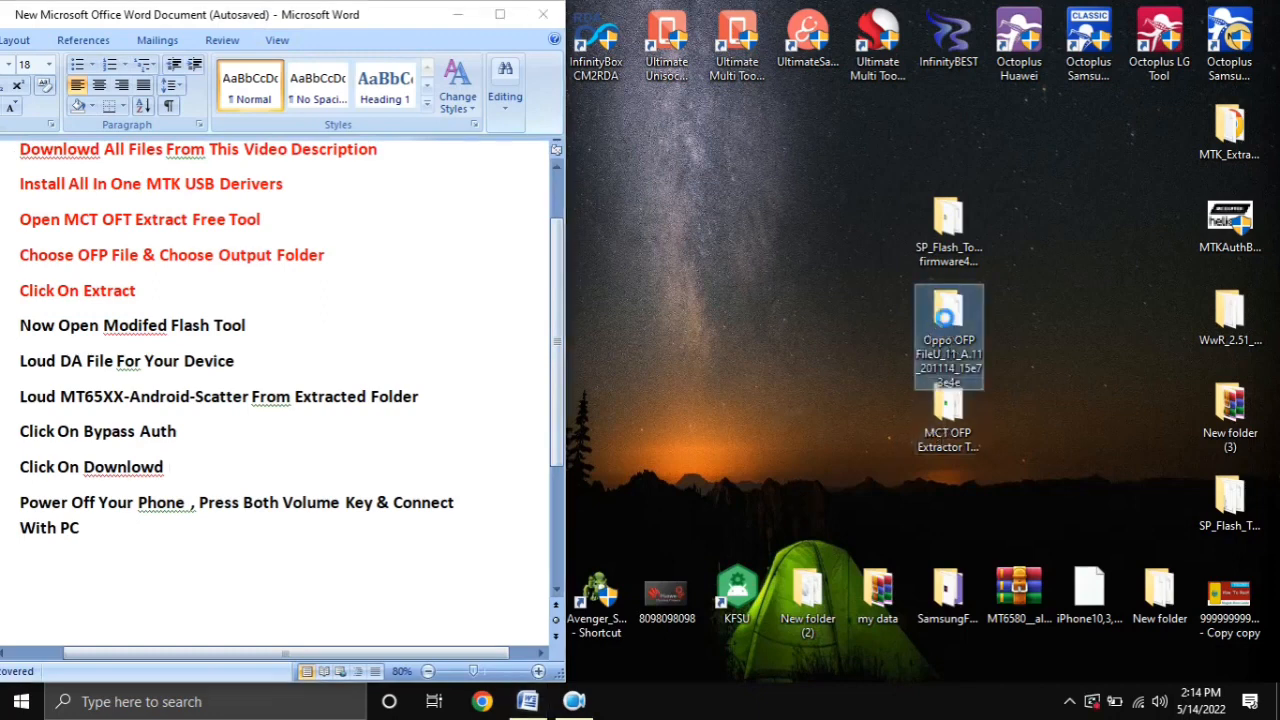
pyautogui.click(775, 360)
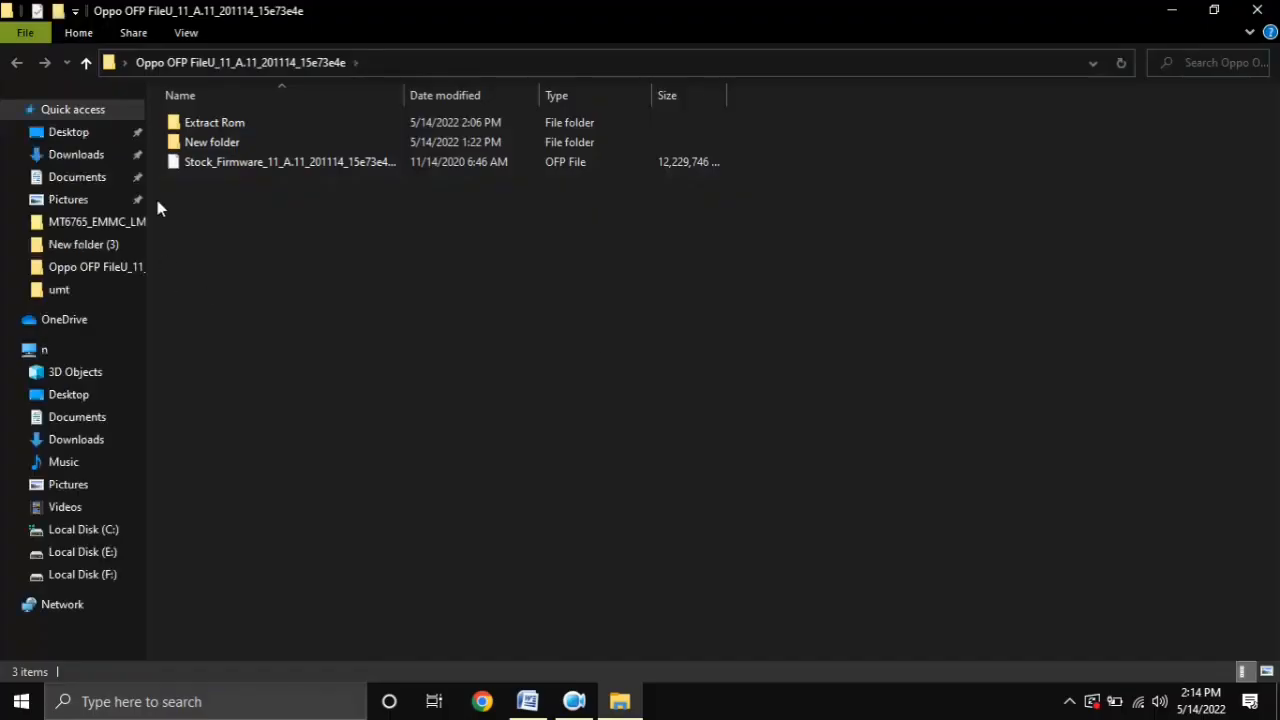
pyautogui.click(300, 165)
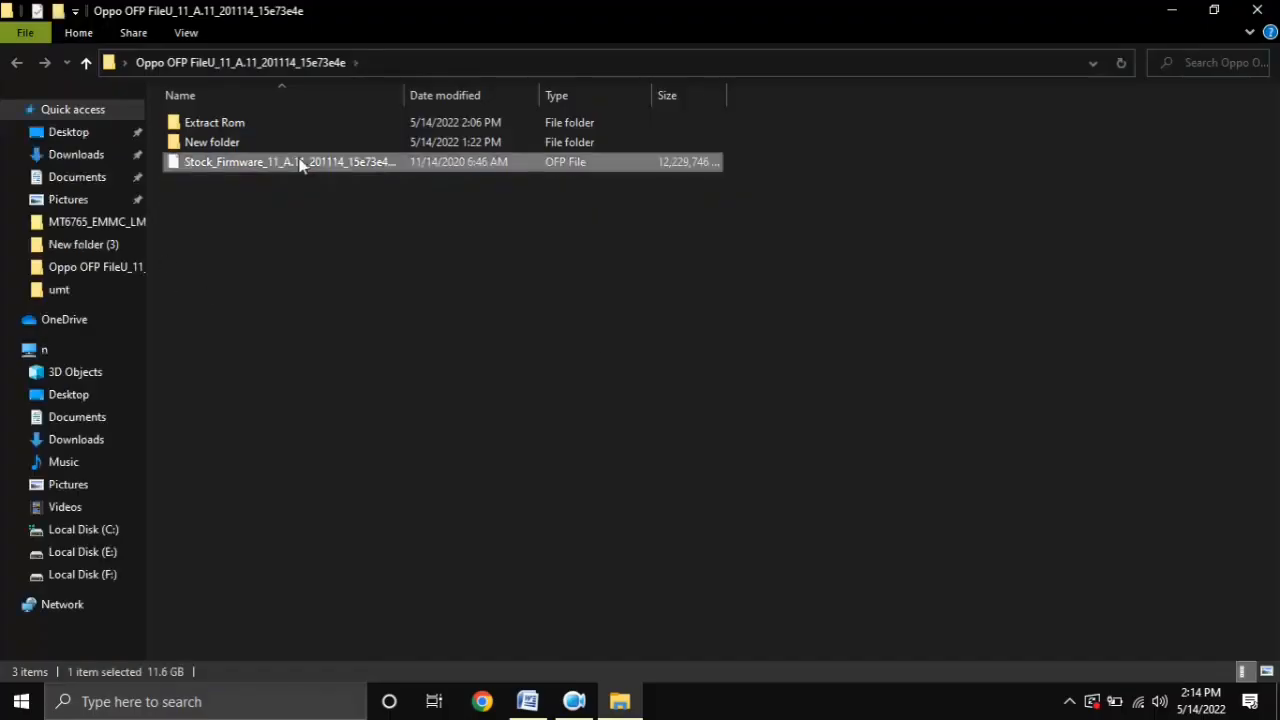
# - Open the Extract Rom folder, select all its files to look through them, and single out the super image
pyautogui.doubleClick(212, 122)
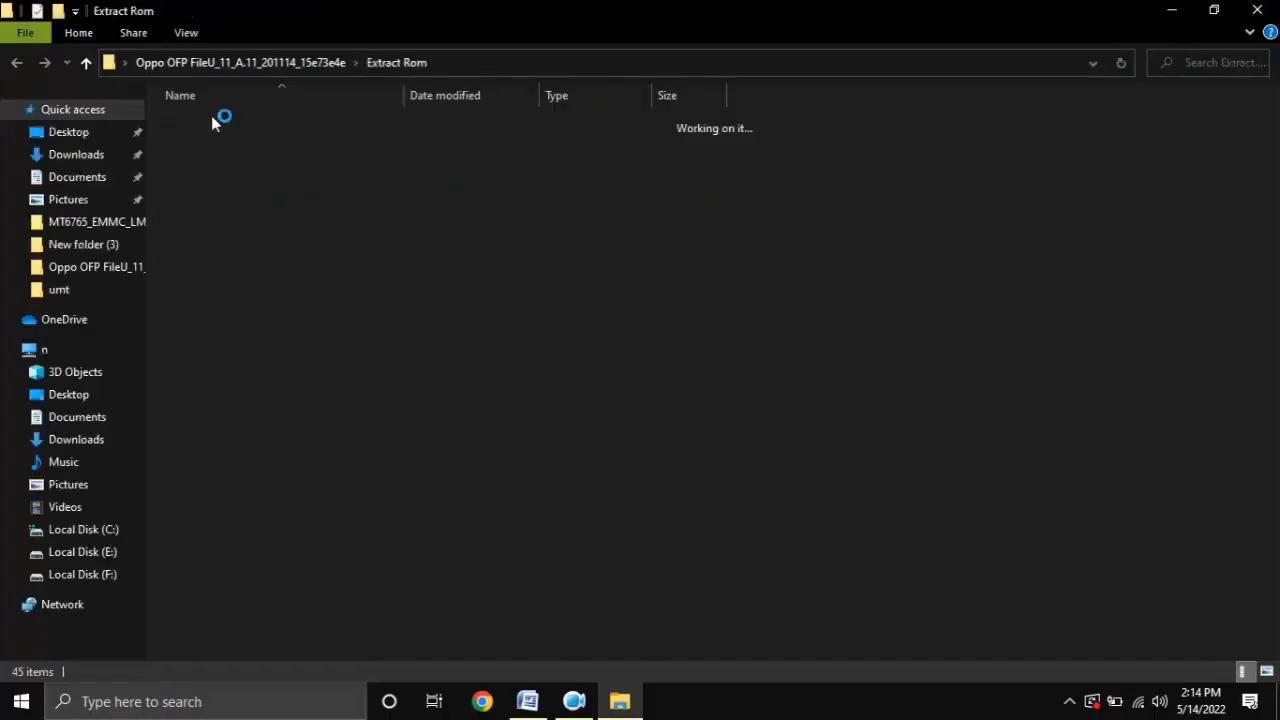
pyautogui.moveTo(793, 109); pyautogui.dragTo(676, 662)
pyautogui.scroll(6, 456, 561)
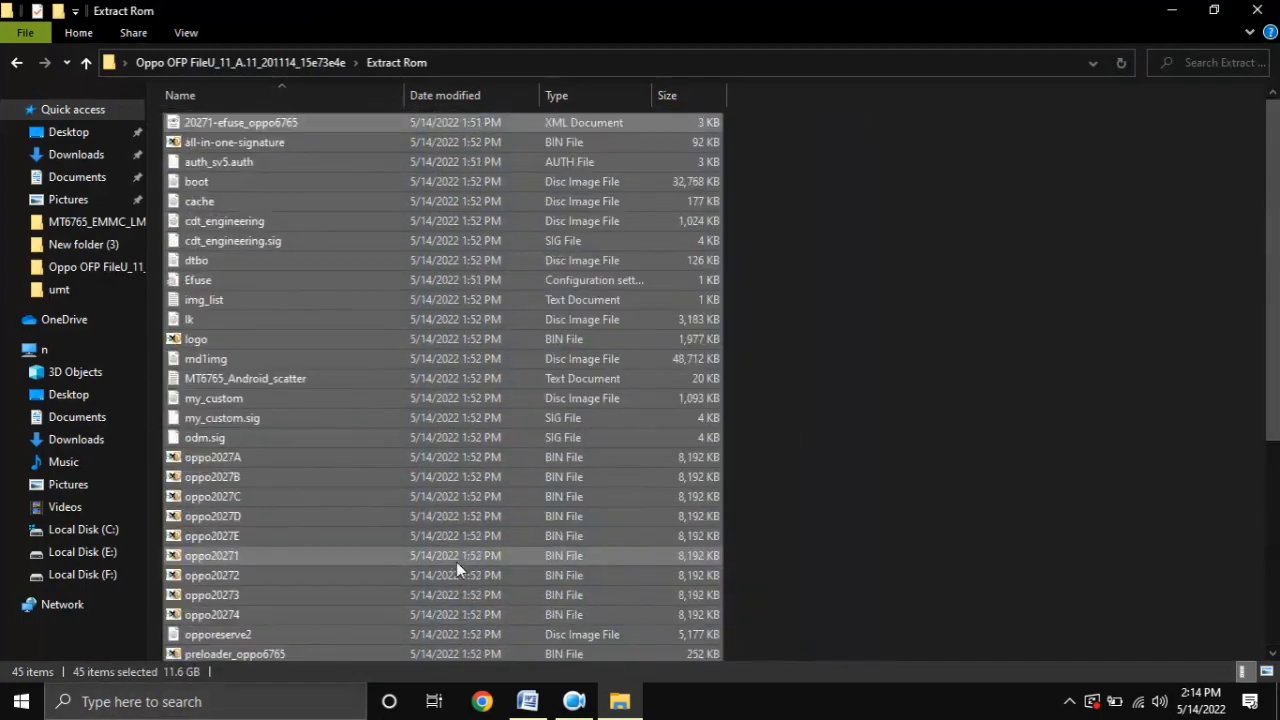
pyautogui.scroll(-5, 456, 561)
pyautogui.scroll(-1, 472, 564)
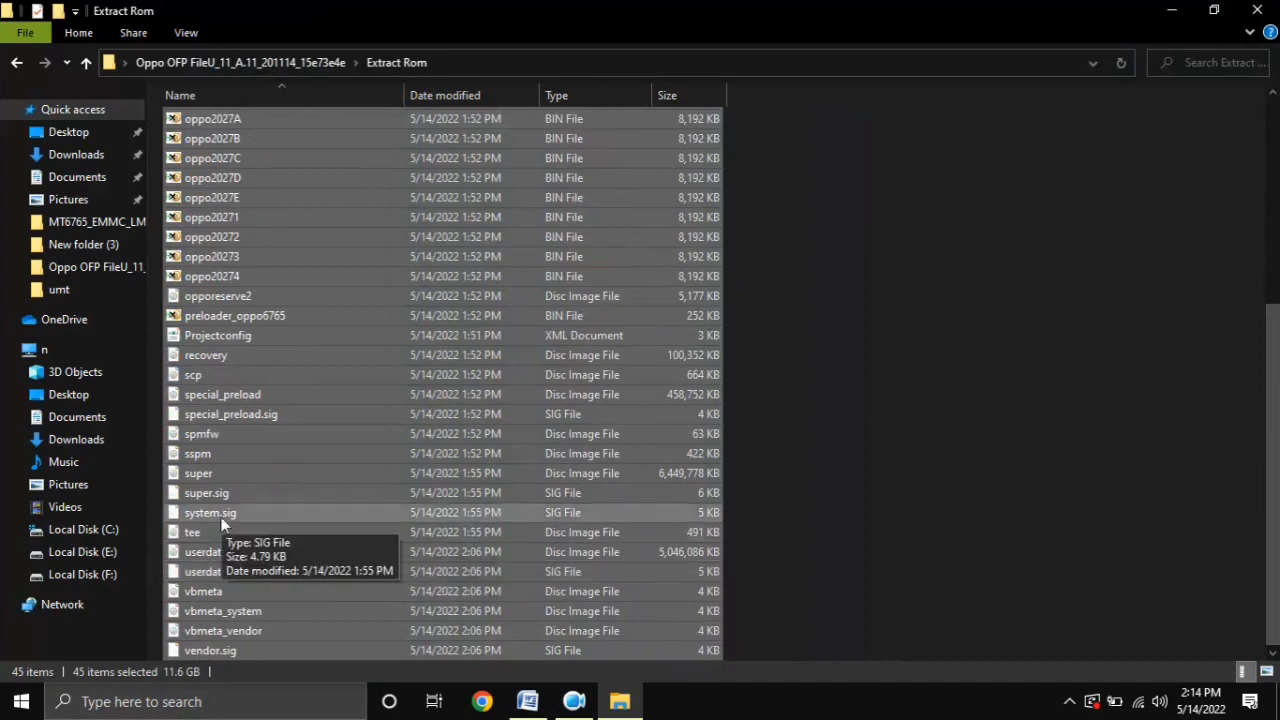
pyautogui.click(229, 476)
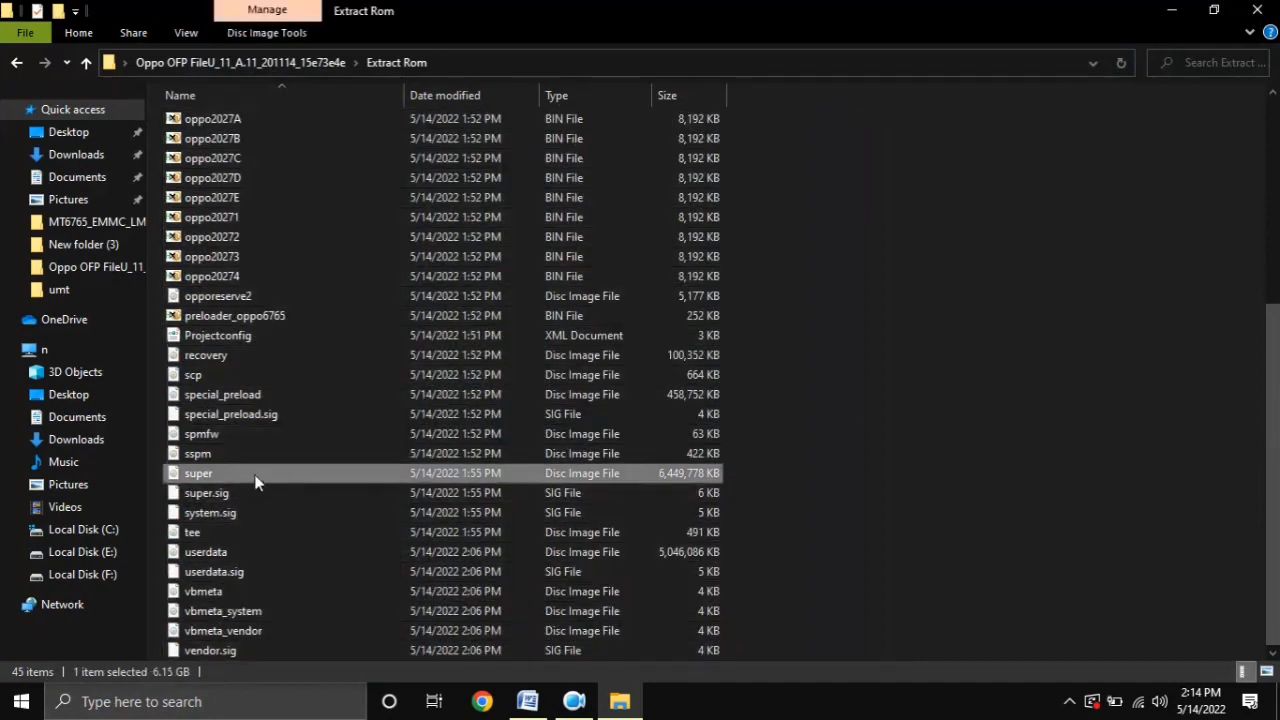
# - Return to the Oppo OFP folder, select the Stock_Firmware OFP file, and close the folder window
pyautogui.click(14, 65)
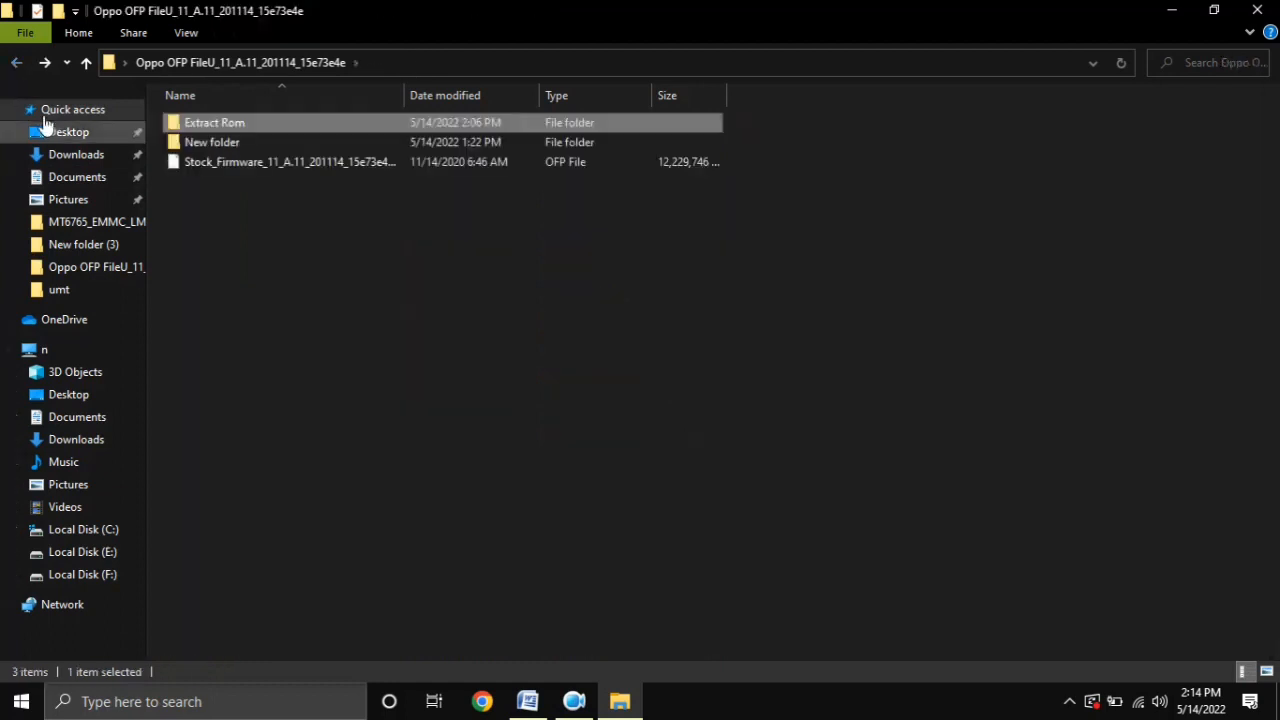
pyautogui.click(232, 167)
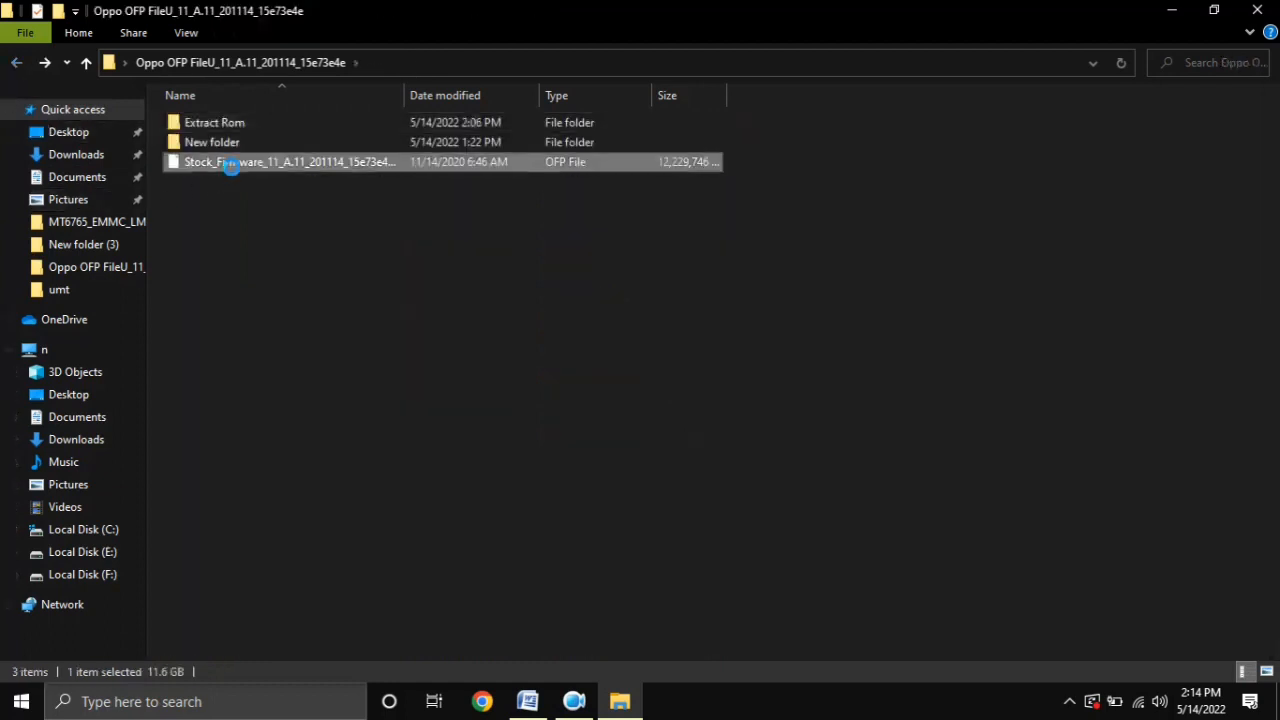
pyautogui.rightClick(232, 167)
pyautogui.click(315, 535)
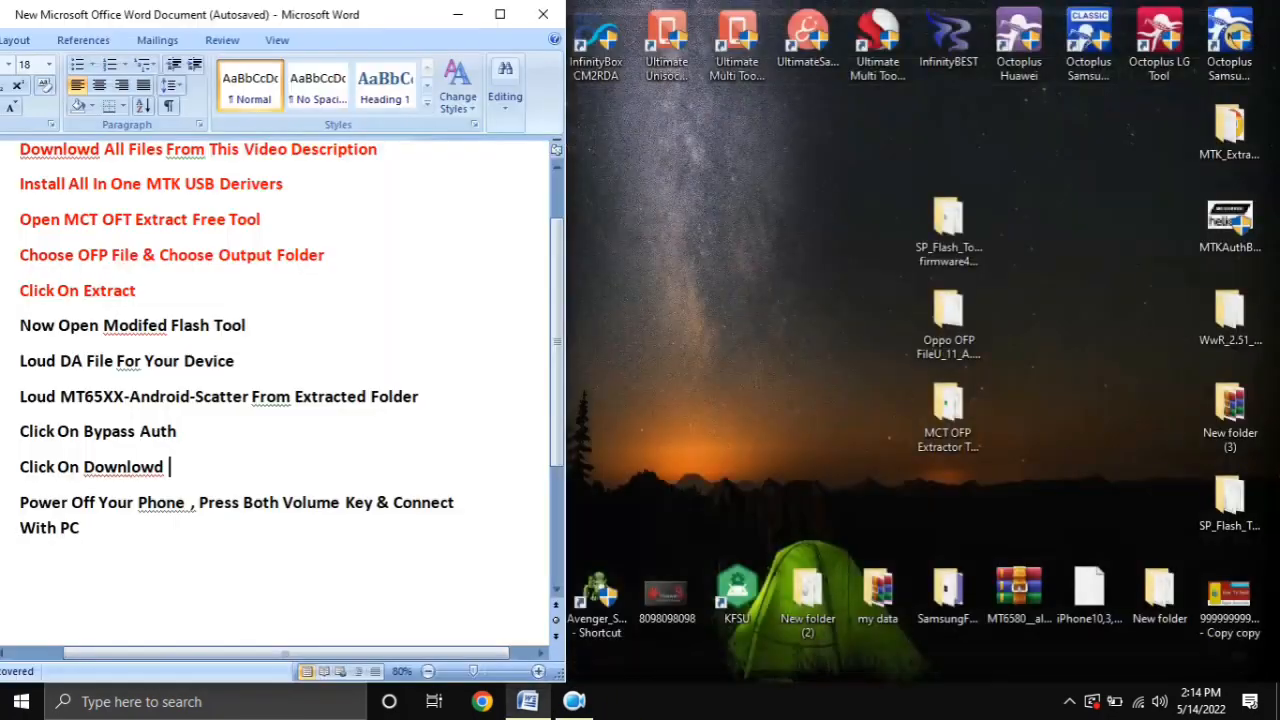
pyautogui.click(1257, 10)
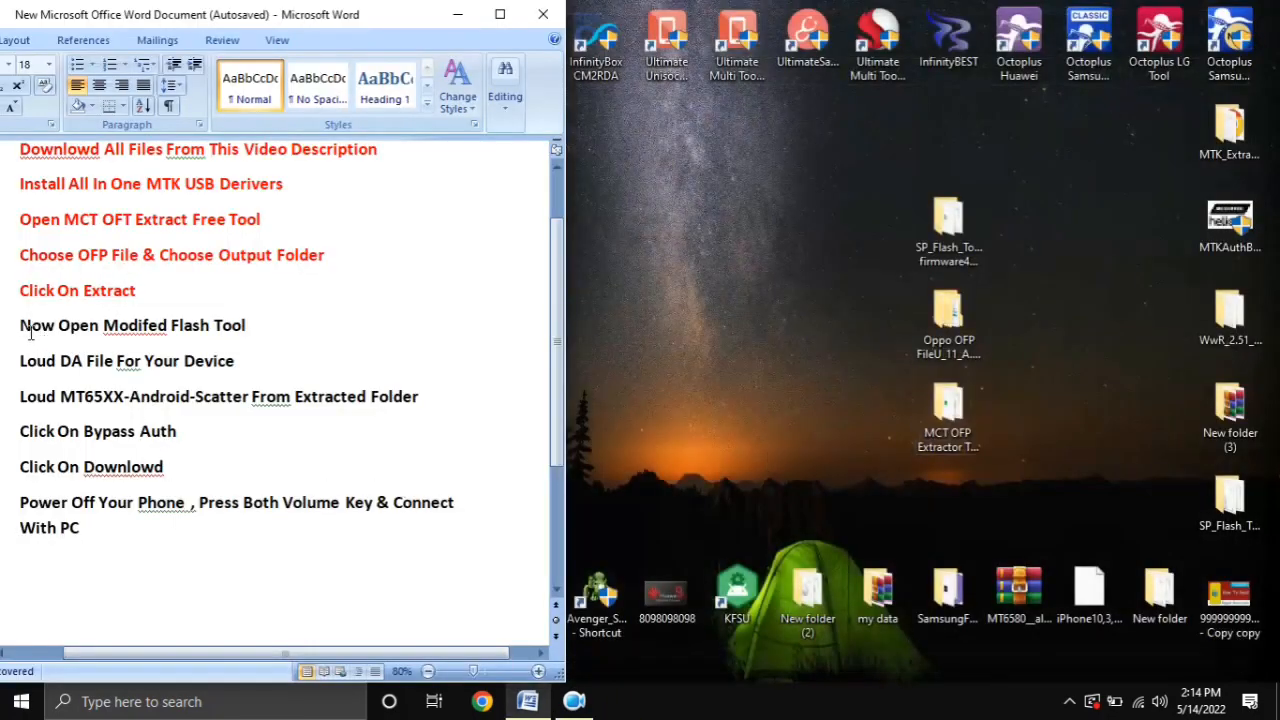
# - Highlight the "Now Open Modifed Flash Tool" line and launch flash_tool from the SP_Flash_Tool_edited_By firmware4mobile desktop folder, moving its window beside the instructions
pyautogui.moveTo(24, 325); pyautogui.dragTo(250, 326)
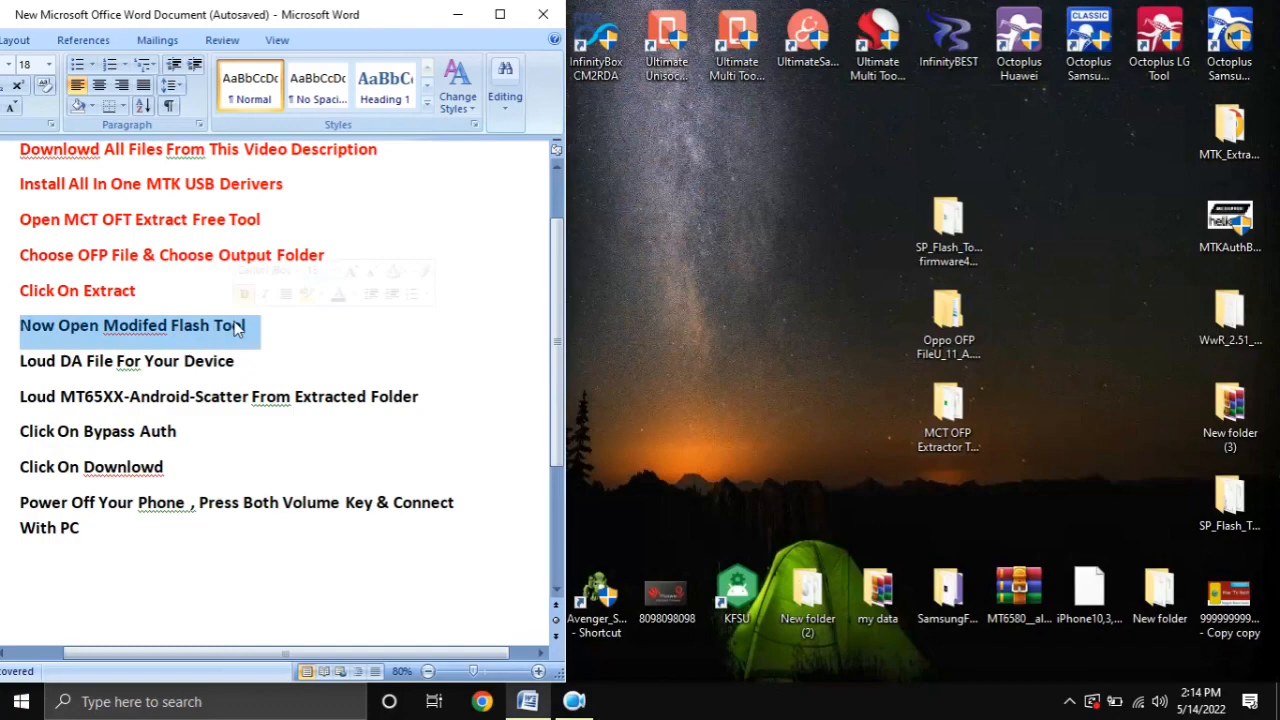
pyautogui.click(767, 399)
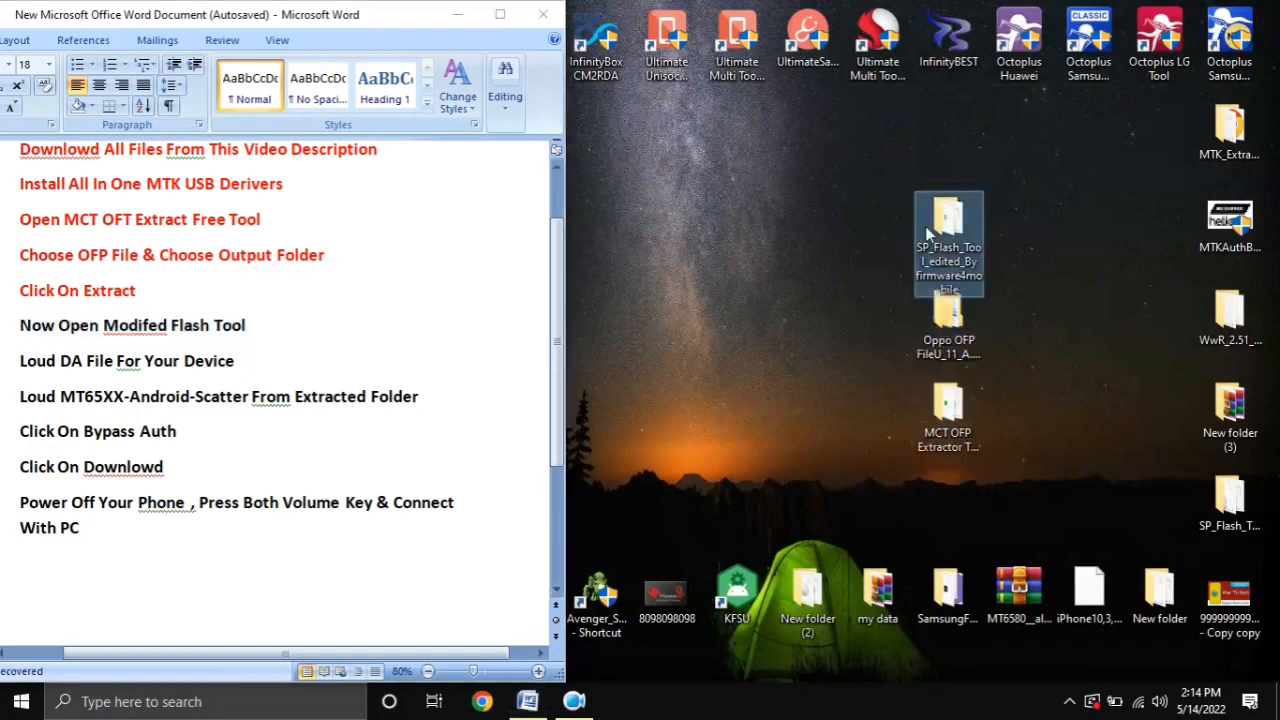
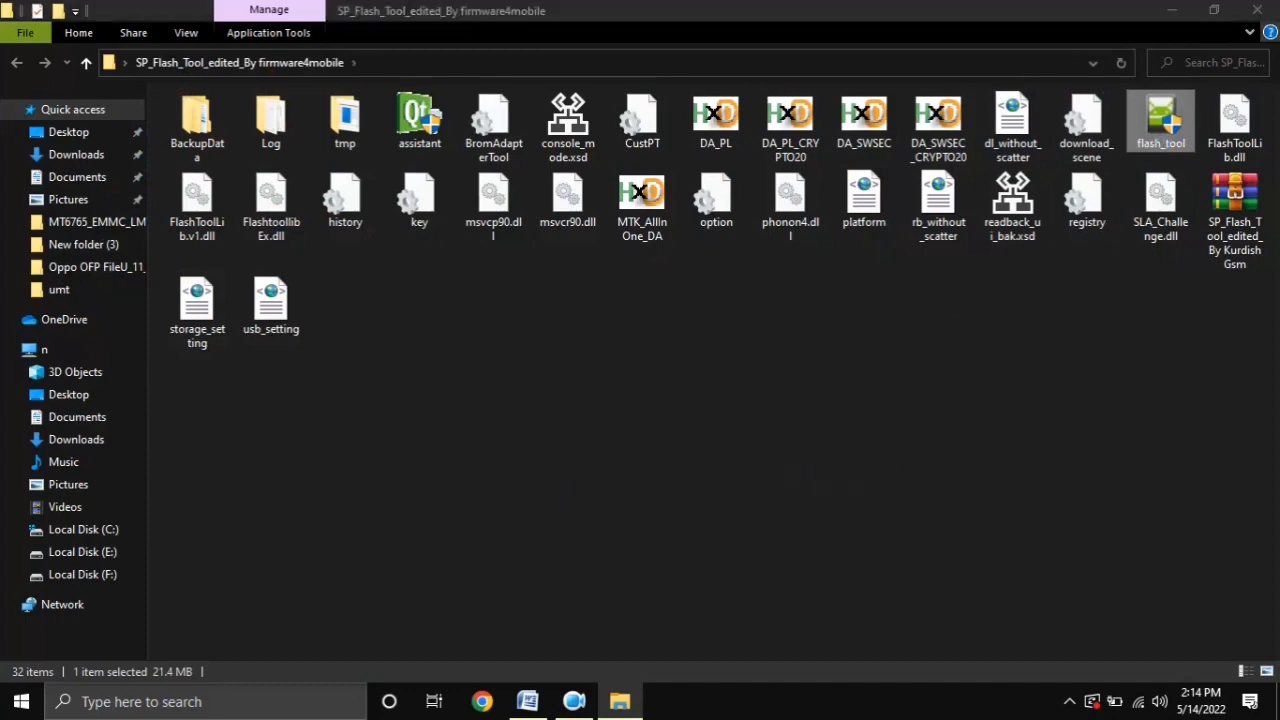
pyautogui.click(1257, 10)
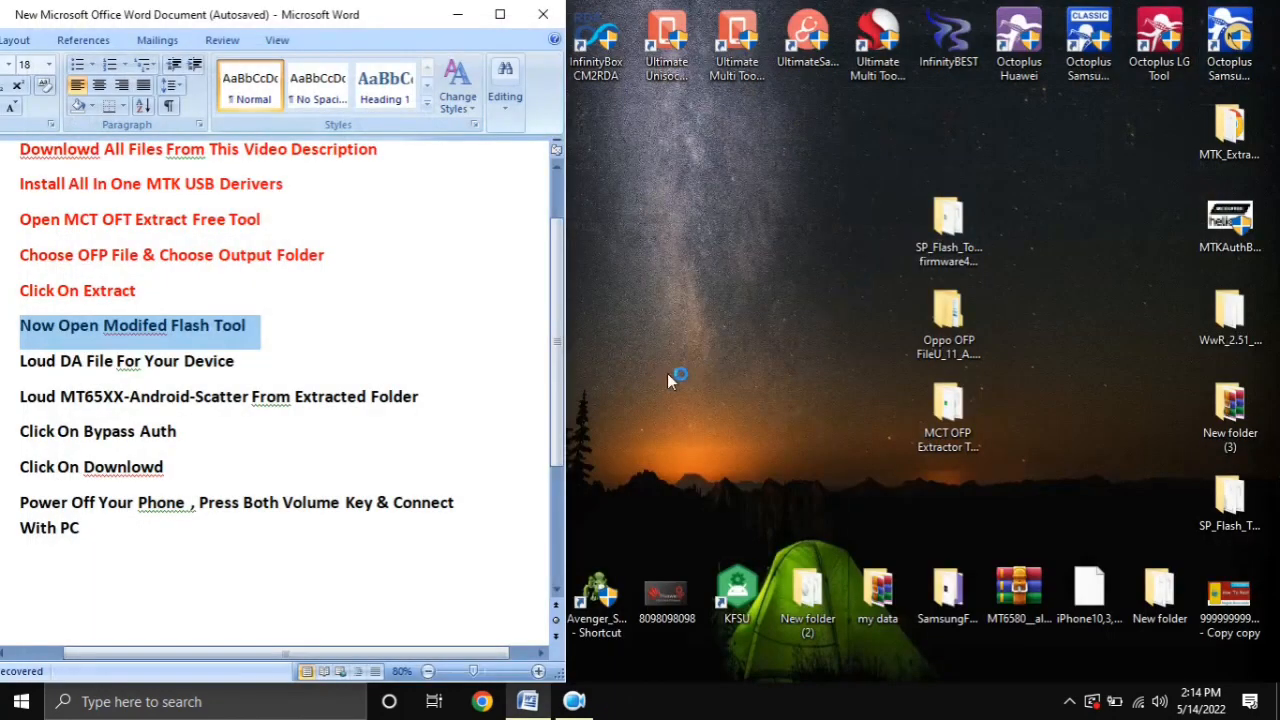
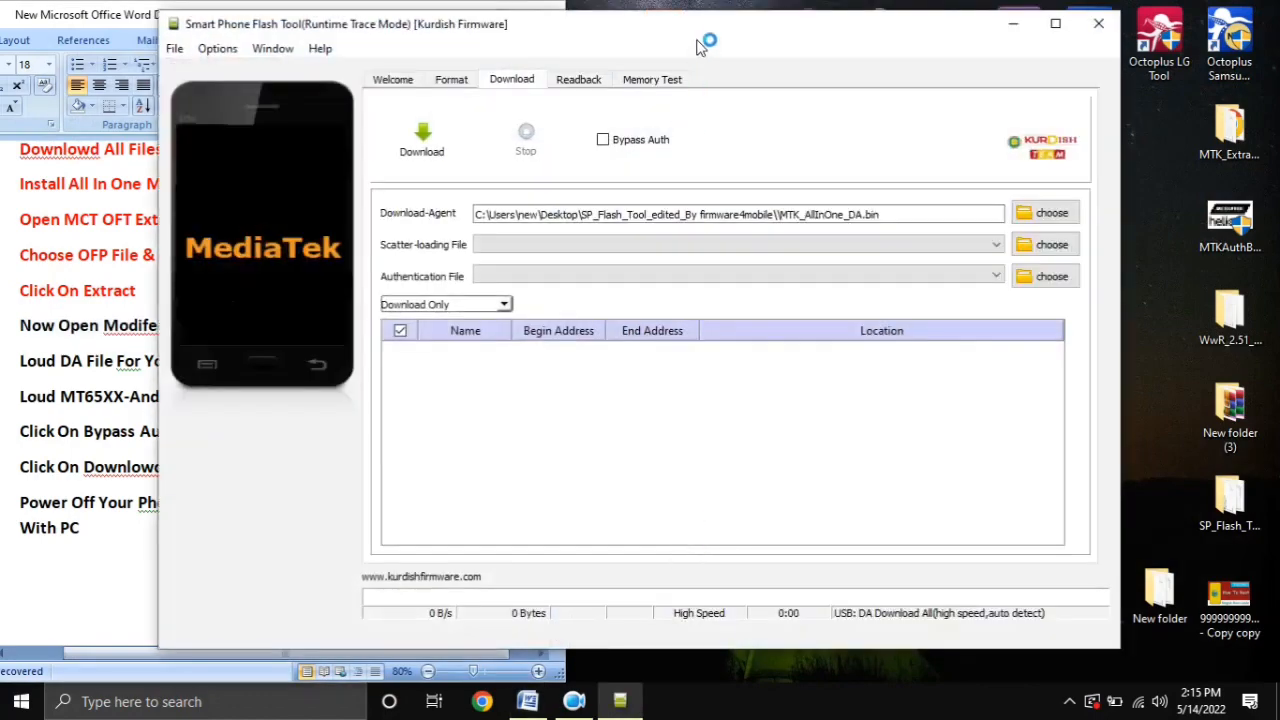
pyautogui.moveTo(703, 43); pyautogui.dragTo(829, 45)
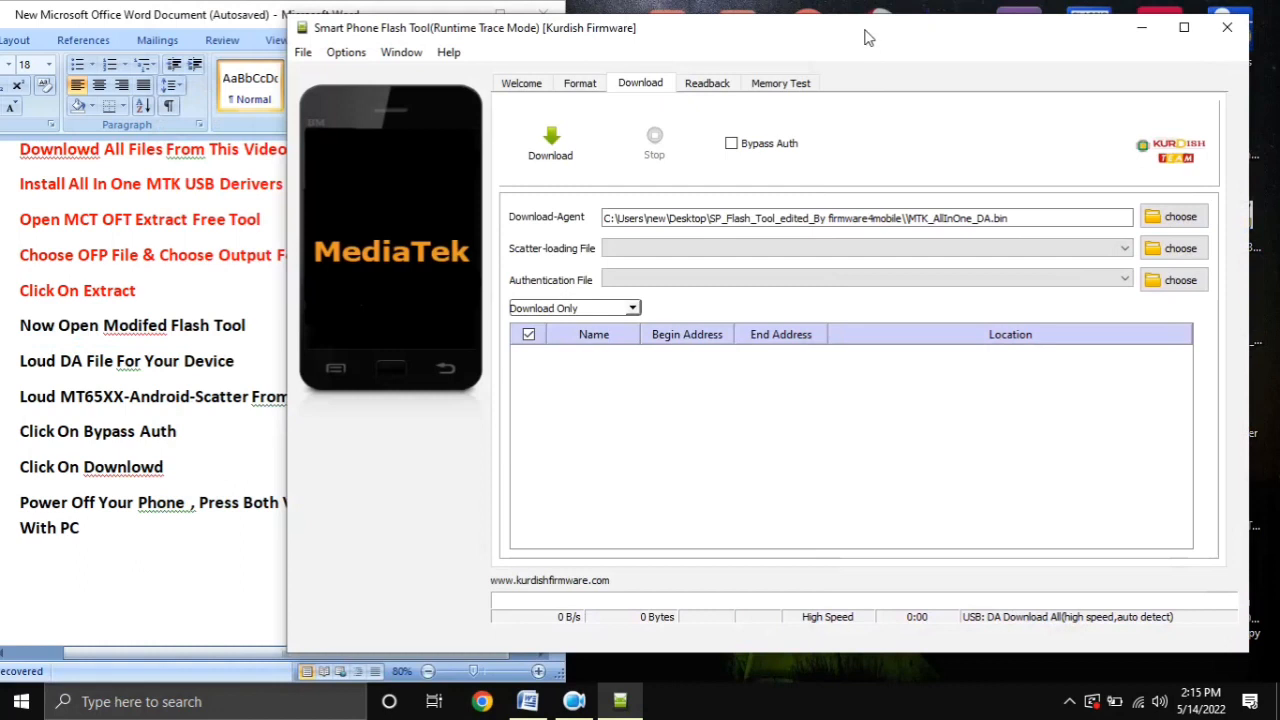
# - Reduce the "Now Open Modifed Flash Tool" line in the instruction document to font size 12
pyautogui.click(15, 333)
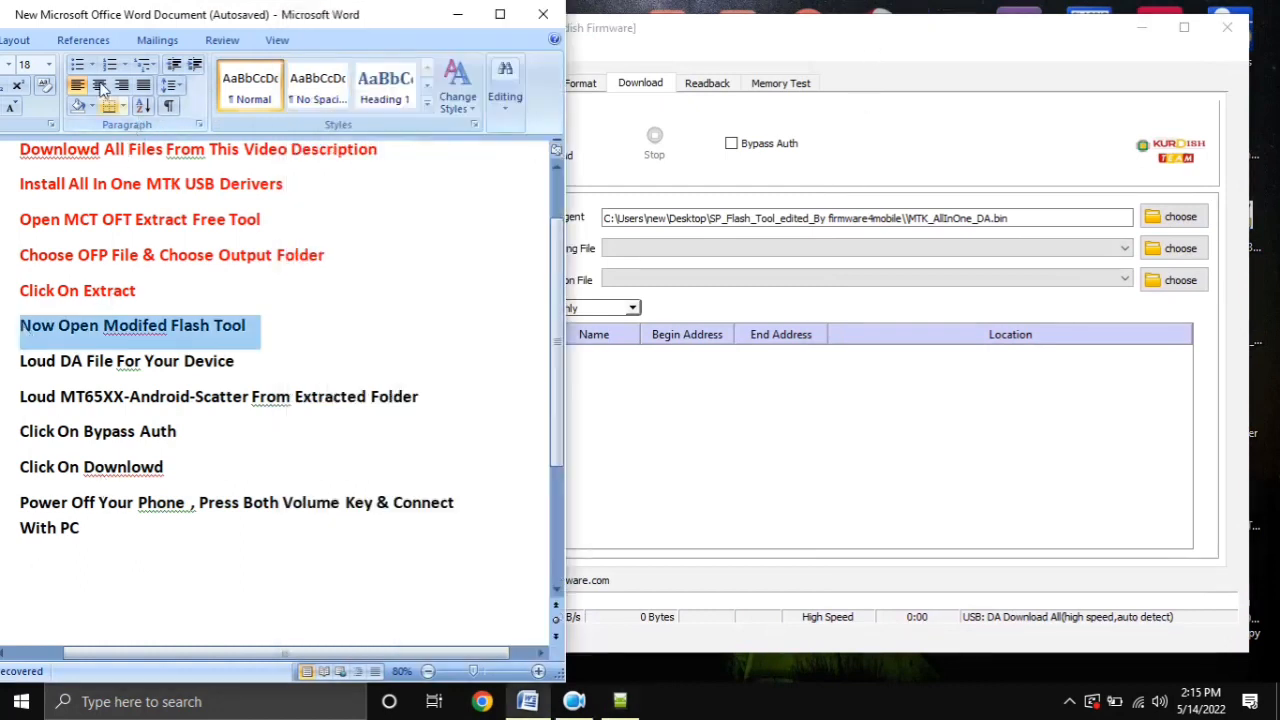
pyautogui.moveTo(66, 28)
pyautogui.mouseDown()
pyautogui.moveTo(102, 28)
pyautogui.moveTo(80, 26)
pyautogui.mouseUp()
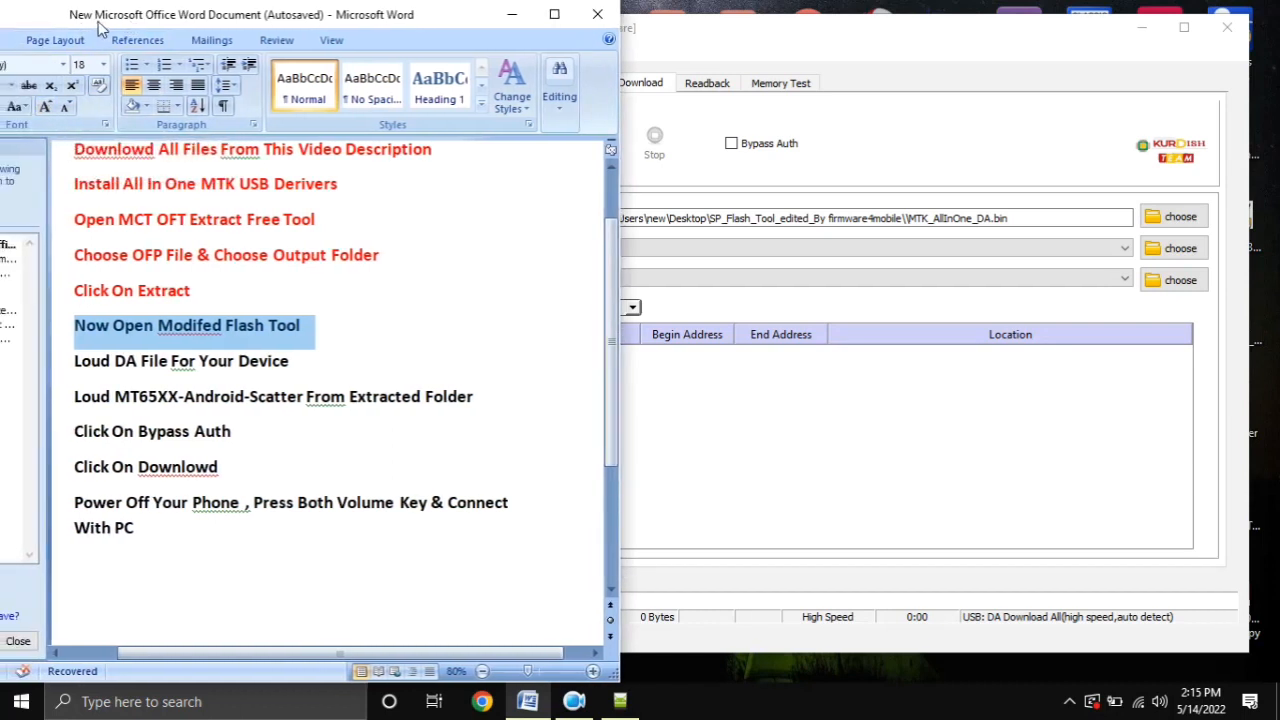
pyautogui.click(65, 106)
pyautogui.click(65, 106)
pyautogui.click(65, 106)
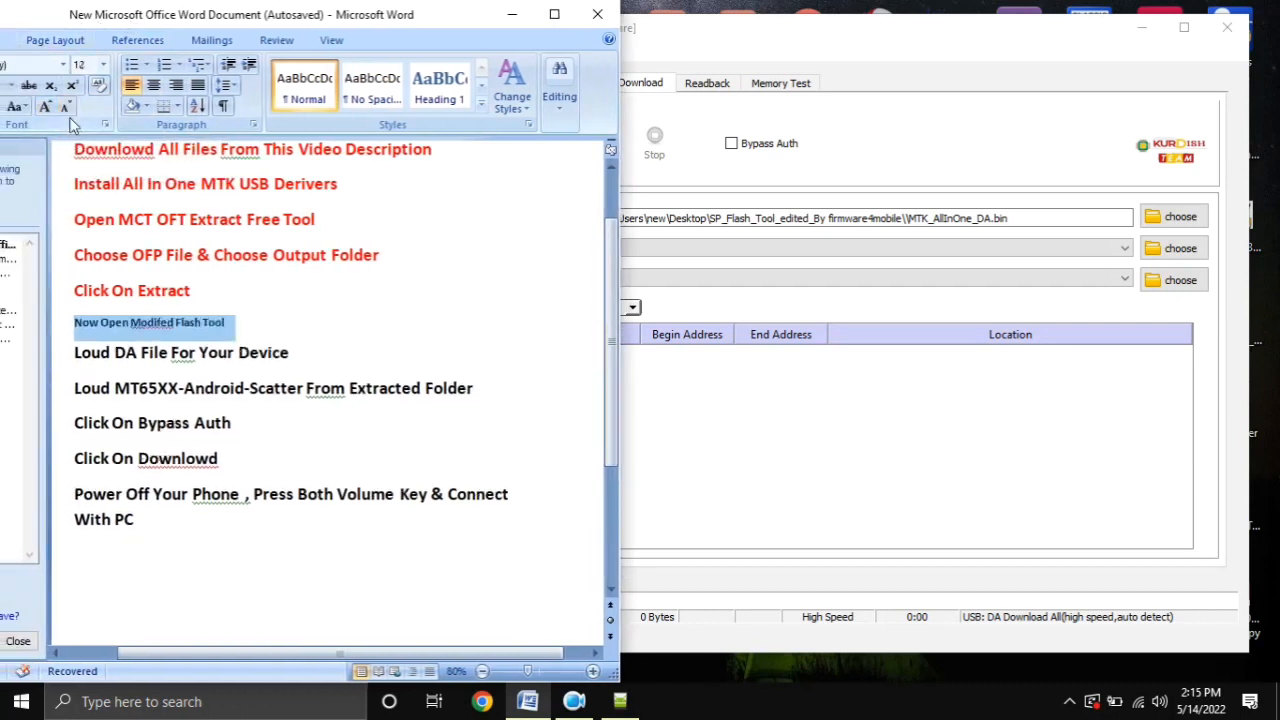
pyautogui.click(697, 58)
# - Highlight the "Loud DA File For Your Device" line, and load MTK_AllInOne_DA as the flash tool's Download-Agent
pyautogui.click(57, 372)
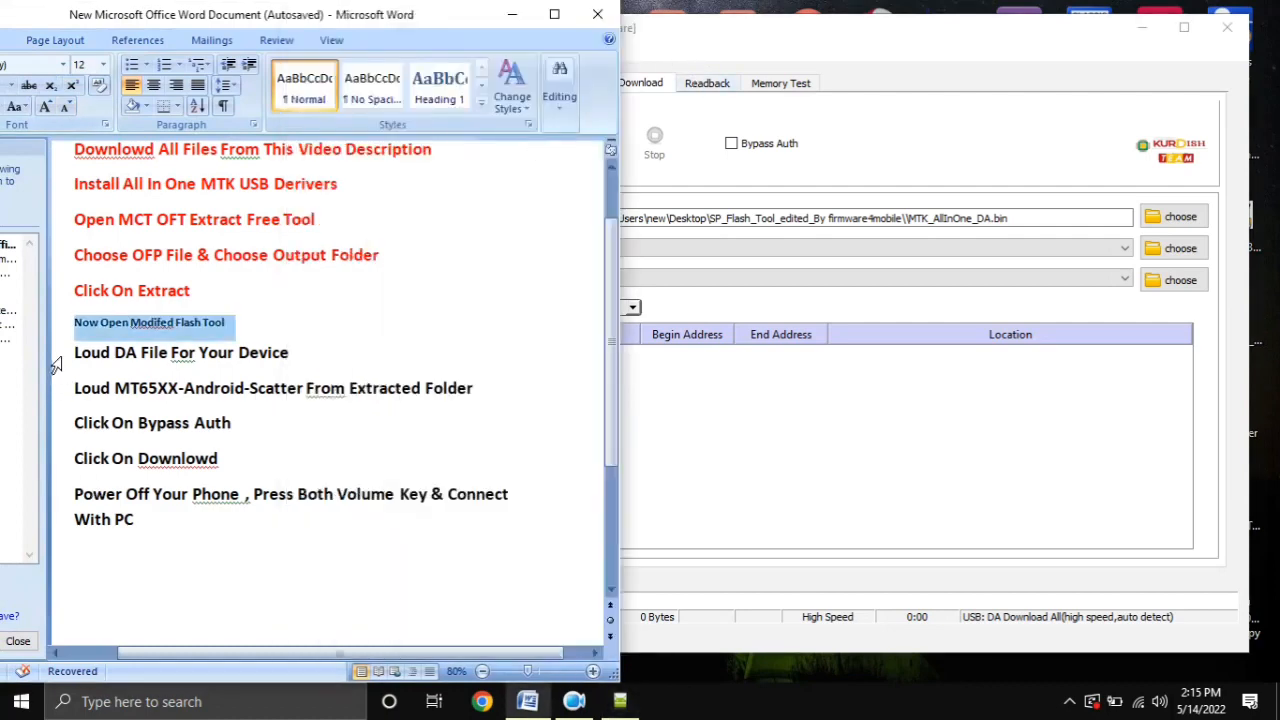
pyautogui.click(68, 368)
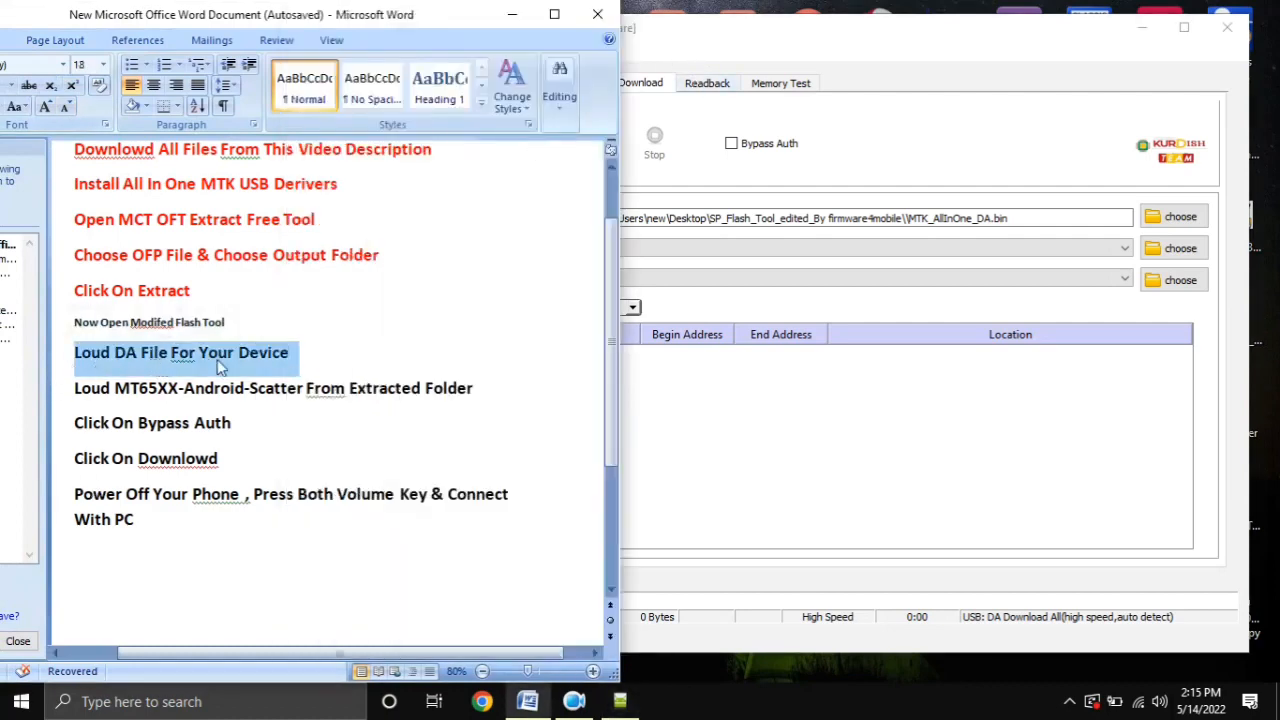
pyautogui.click(1076, 122)
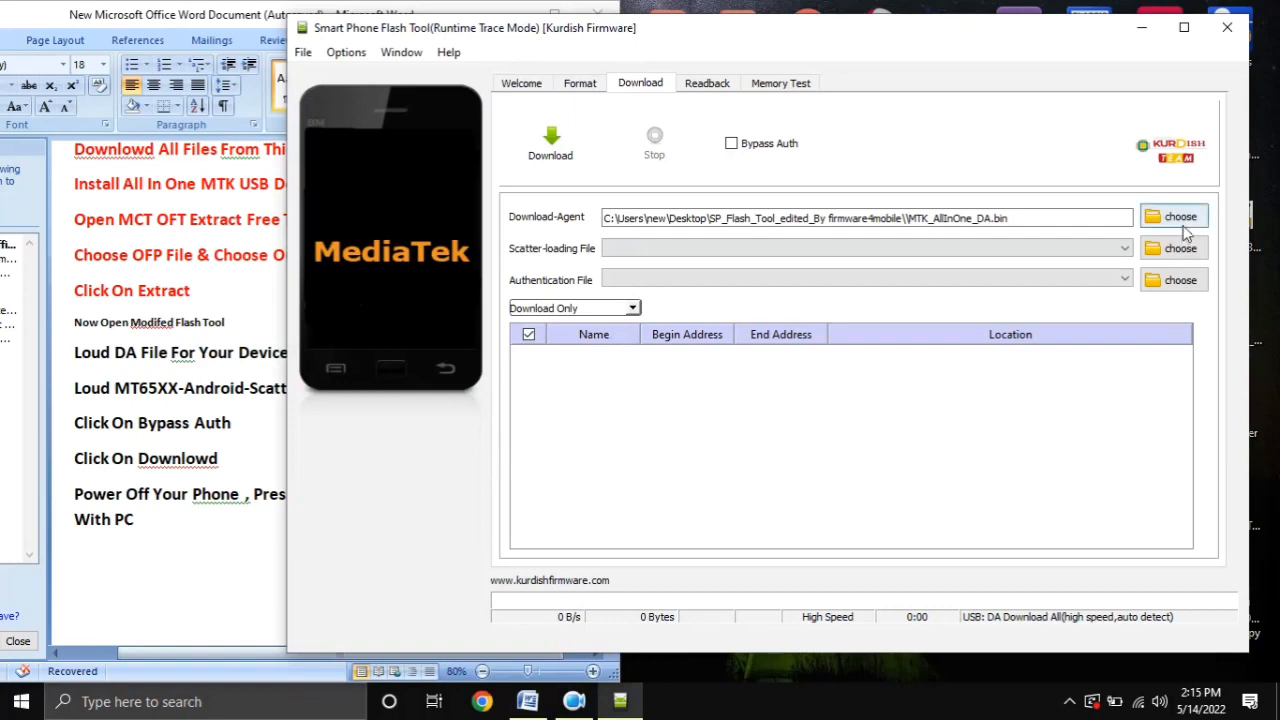
pyautogui.click(1180, 218)
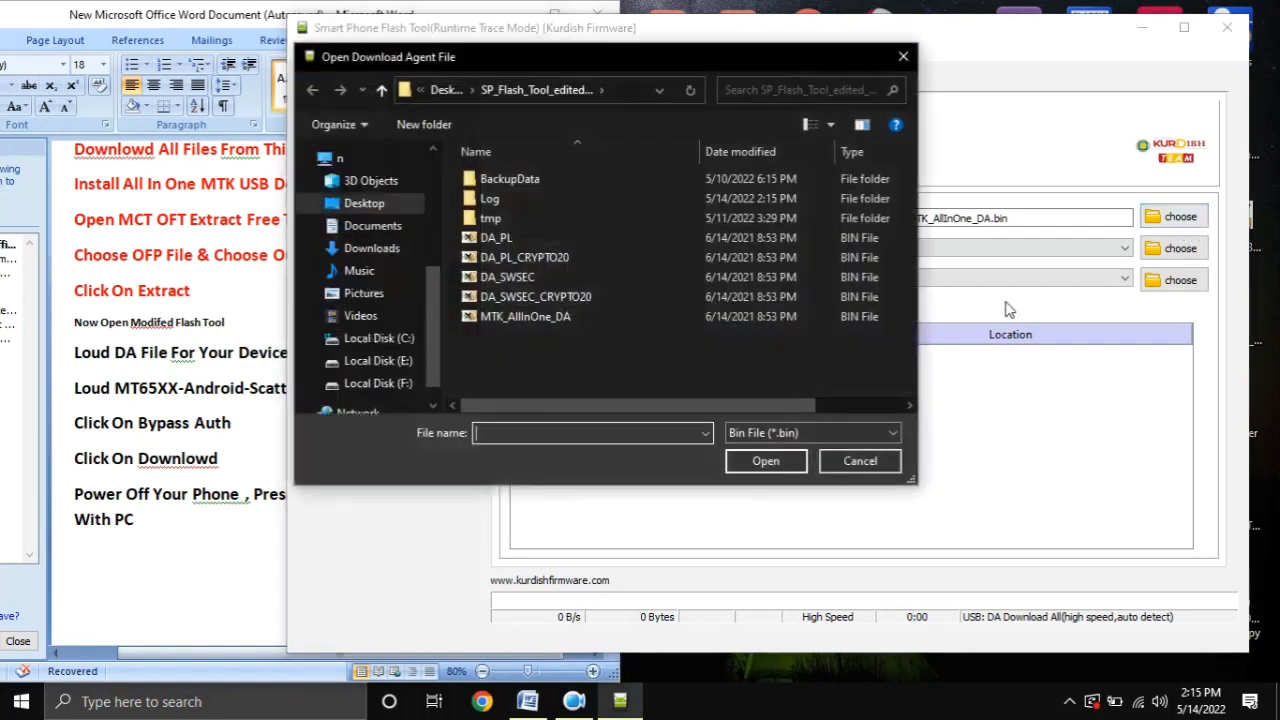
pyautogui.click(505, 318)
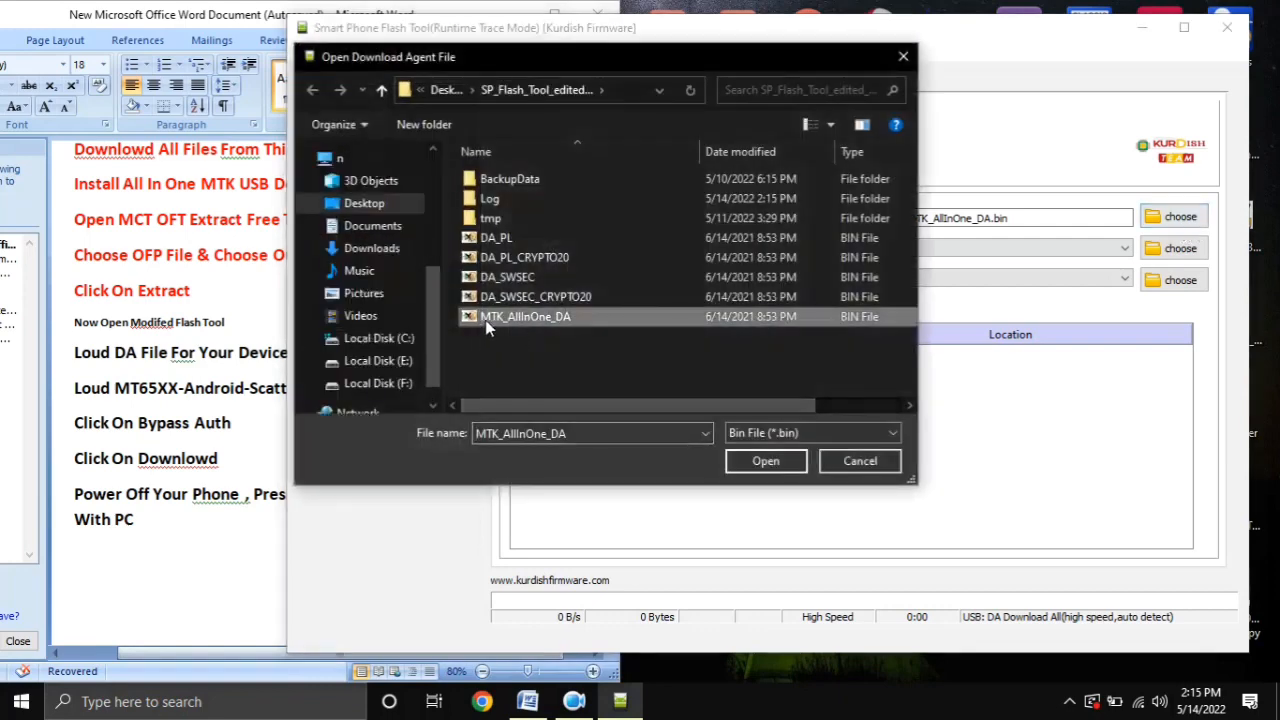
pyautogui.doubleClick(560, 322)
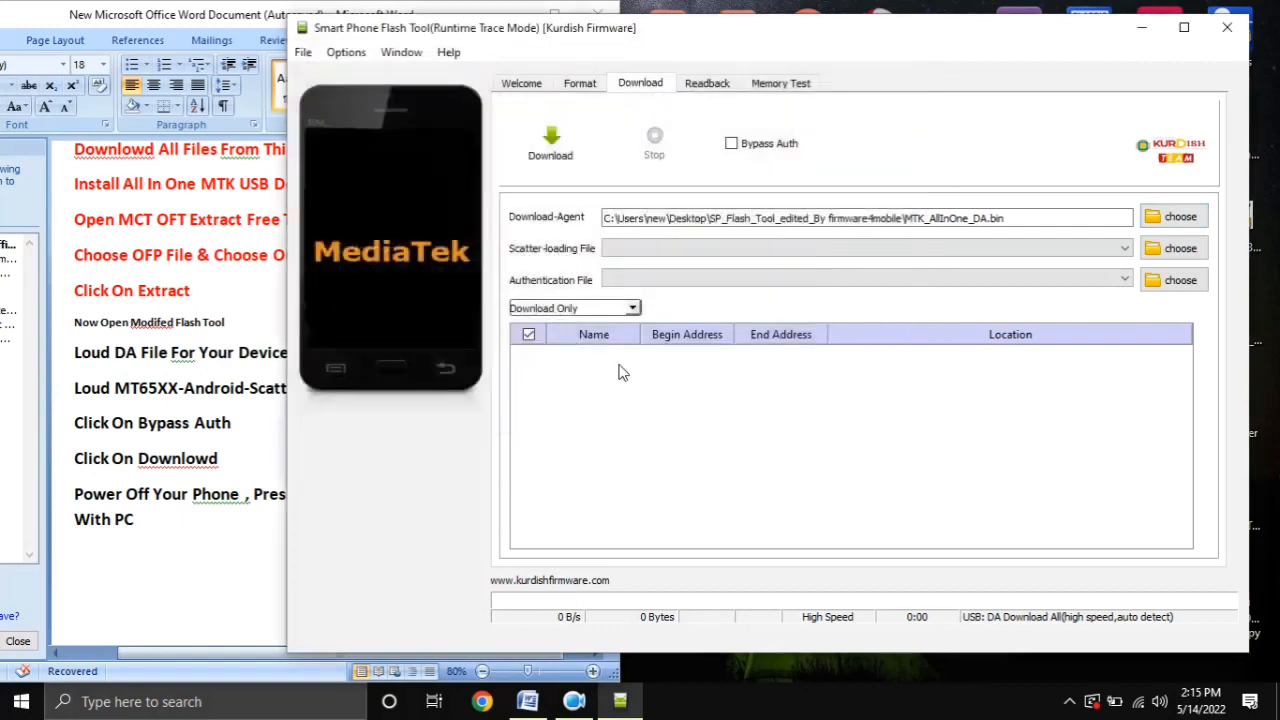
# - Colour the "Loud MT65XX-Android-Scatter From Extracted Folder" line red in the instruction document
pyautogui.click(75, 393)
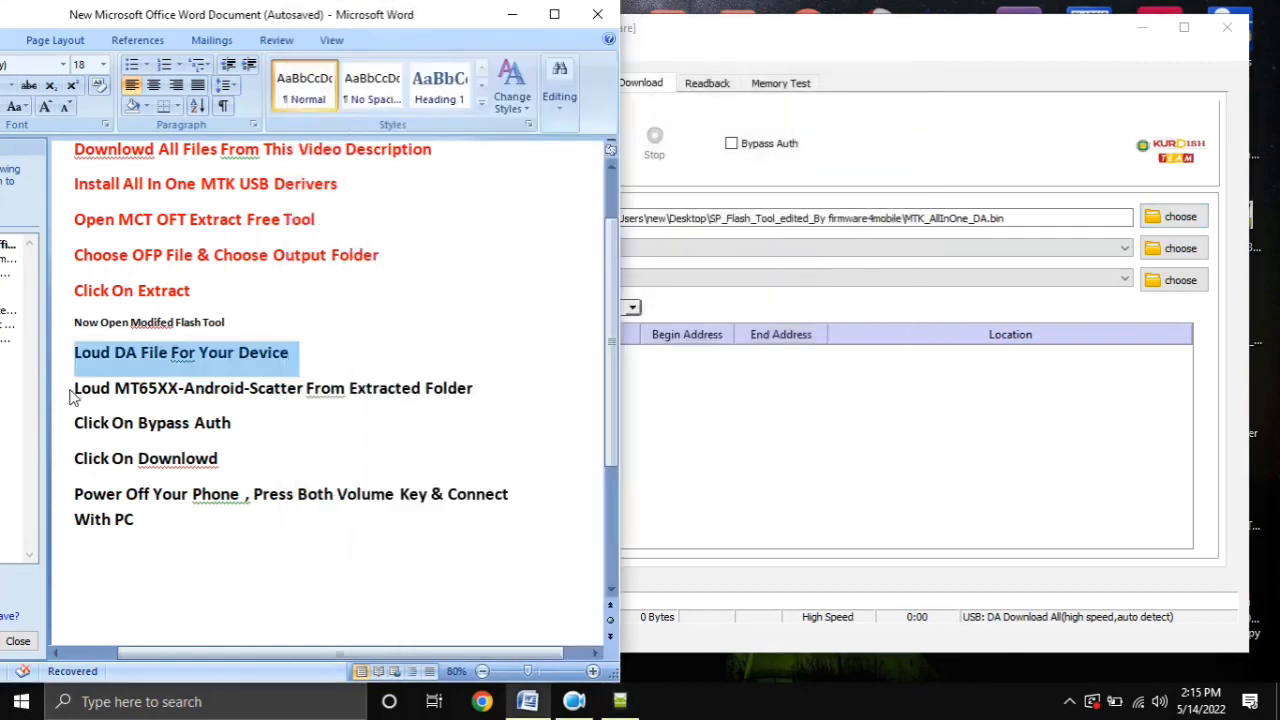
pyautogui.tripleClick(75, 393)
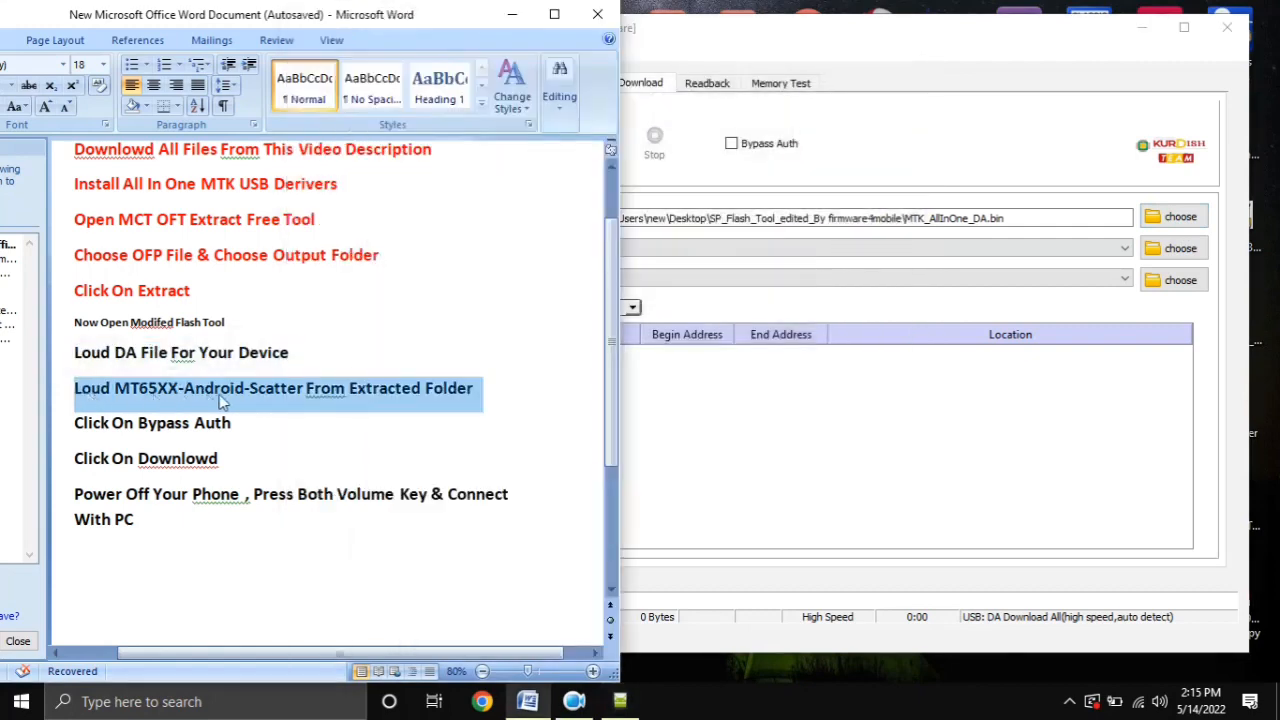
pyautogui.moveTo(145, 360)
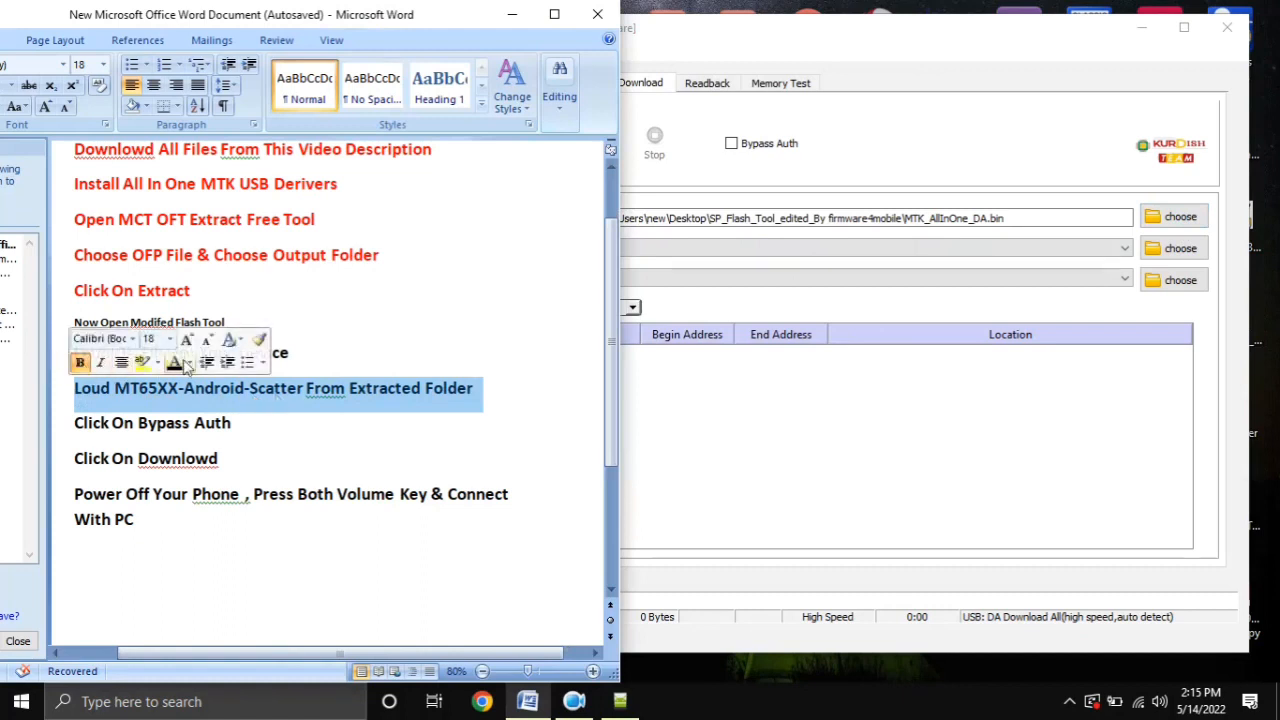
pyautogui.click(186, 364)
pyautogui.click(189, 529)
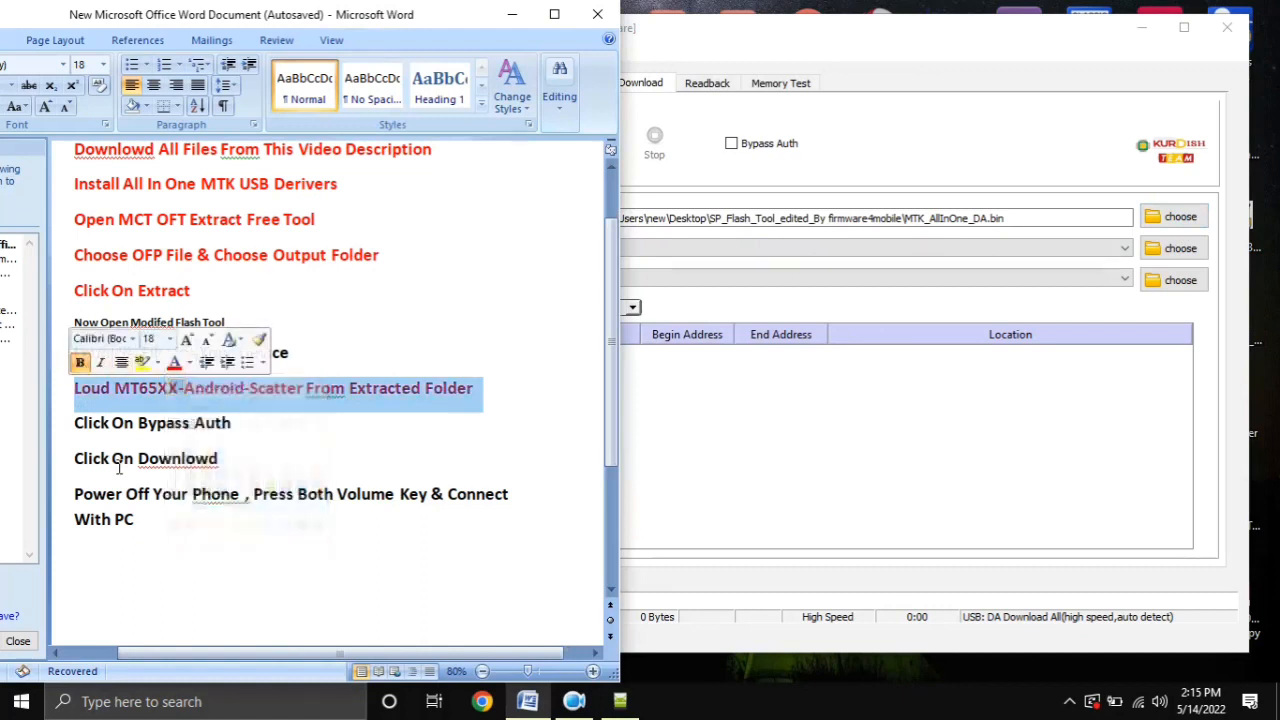
pyautogui.moveTo(72, 394); pyautogui.dragTo(459, 398)
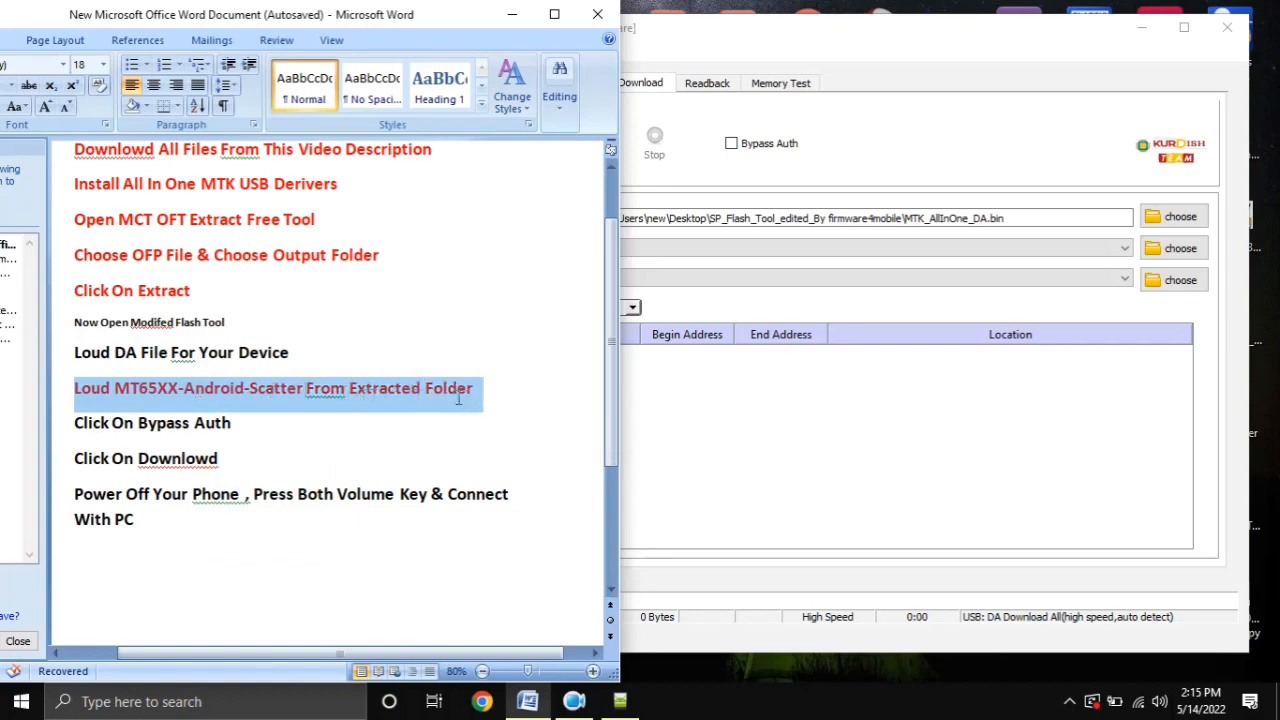
pyautogui.click(503, 407)
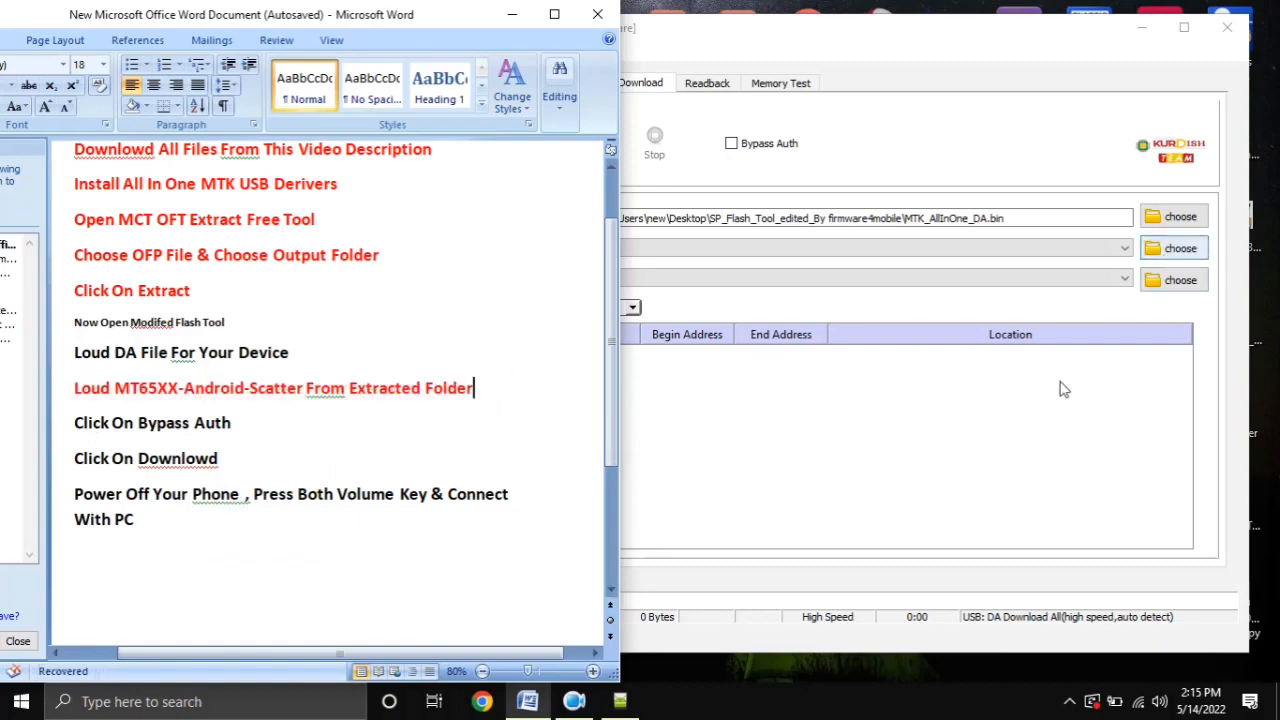
# - Start choosing the scatter-loading file in the flash tool, browse to the desktop's Oppo OFP folder, and show its contents as large icons
pyautogui.click(1168, 282)
pyautogui.click(1178, 248)
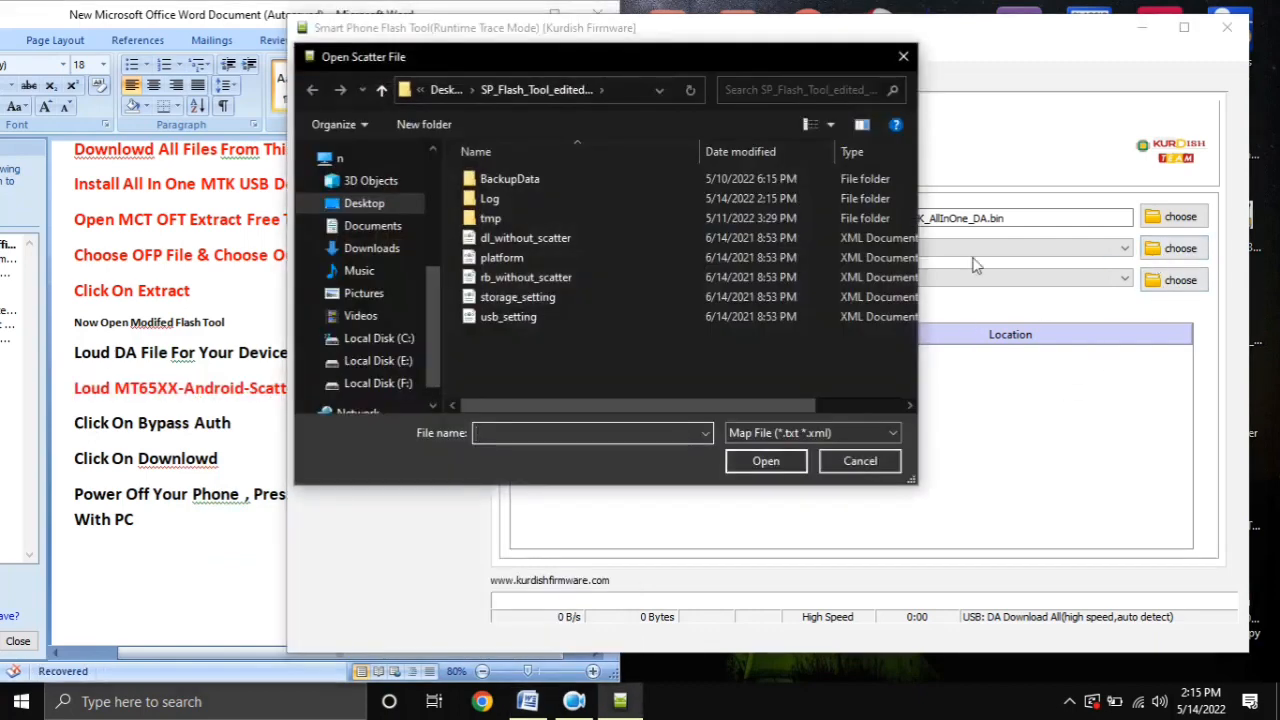
pyautogui.click(366, 206)
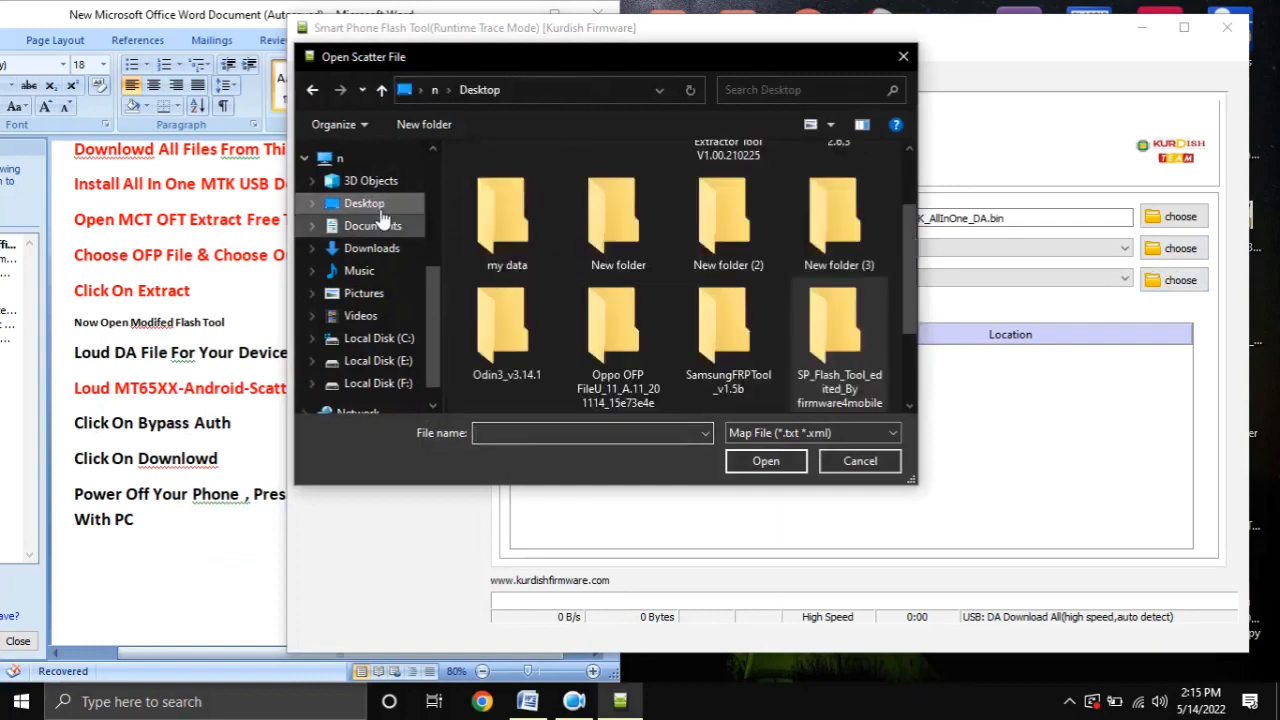
pyautogui.scroll(-1, 903, 231)
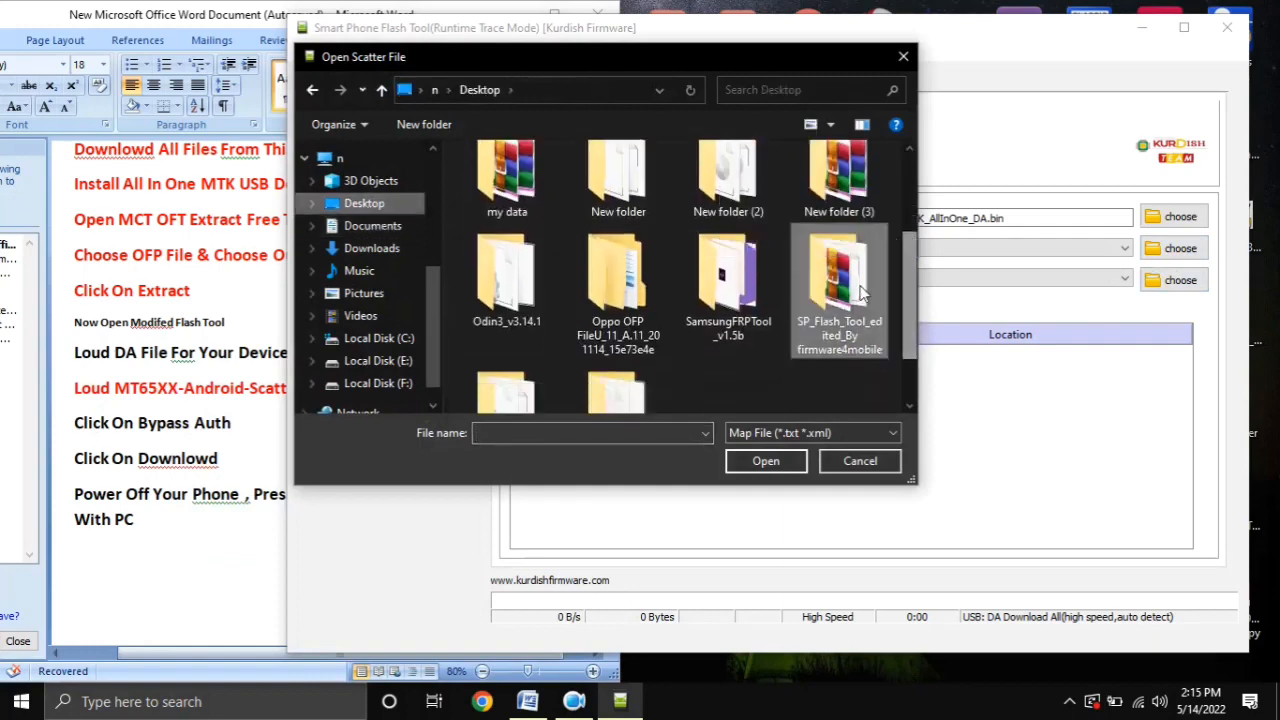
pyautogui.click(645, 328)
pyautogui.doubleClick(619, 322)
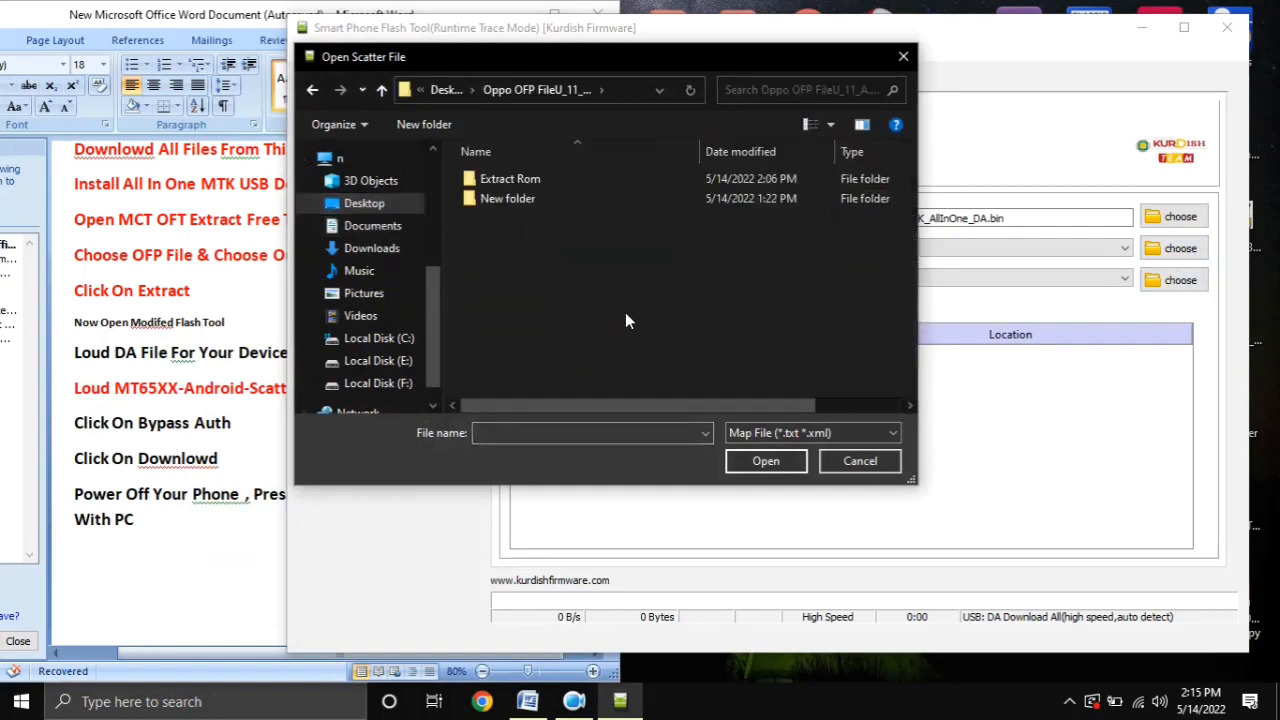
pyautogui.rightClick(520, 244)
pyautogui.moveTo(745, 288)
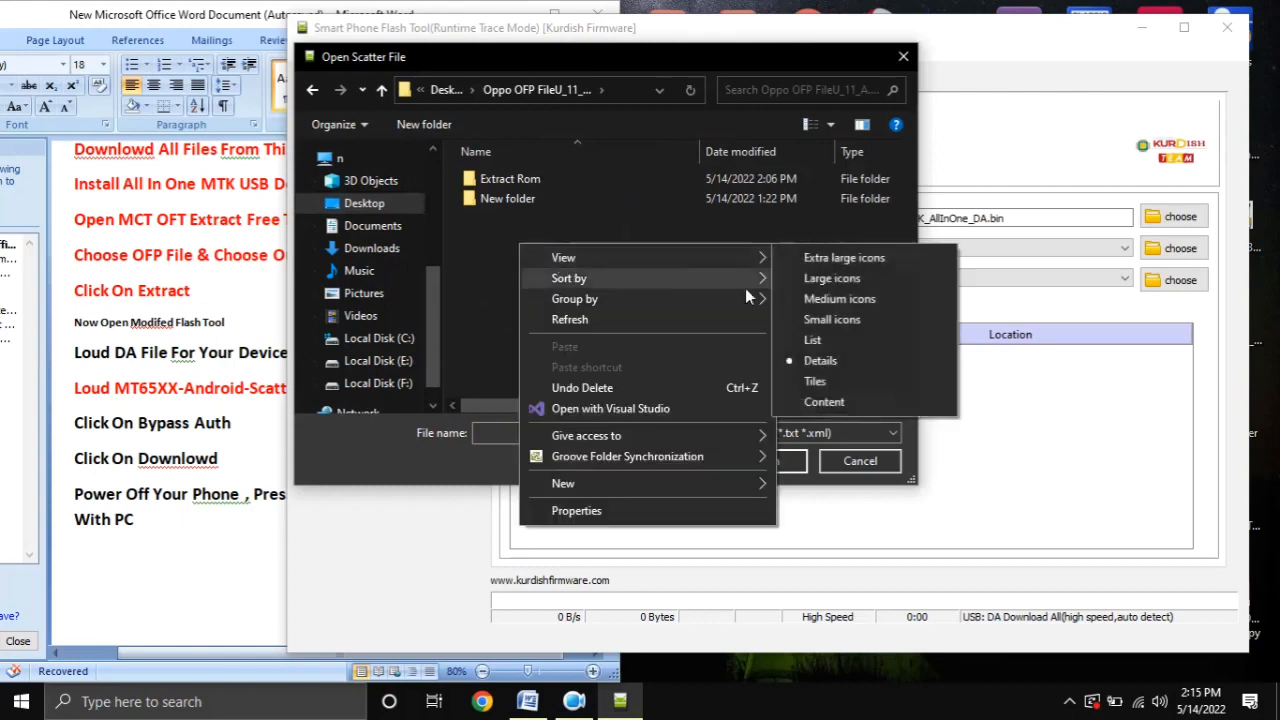
pyautogui.click(809, 276)
pyautogui.click(478, 236)
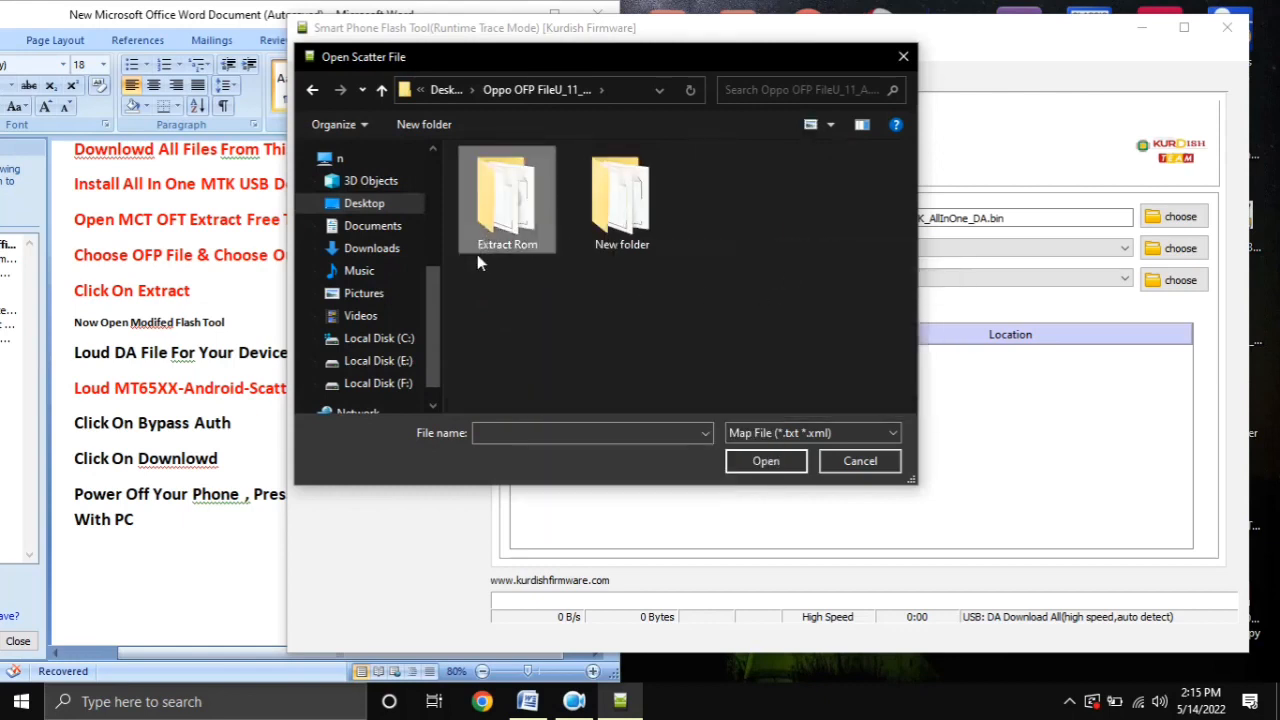
# - Load MT6765_Android_scatter from the Extract Rom folder as the scatter-loading file and look through the partition list
pyautogui.doubleClick(503, 214)
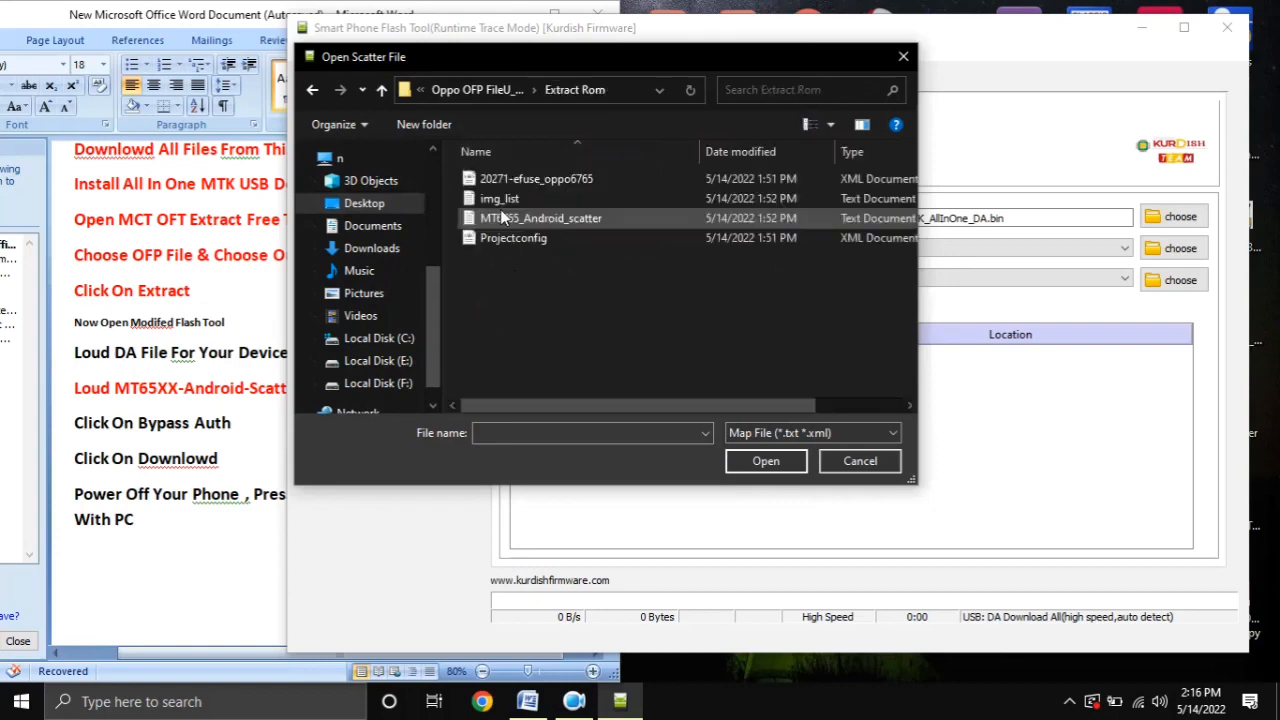
pyautogui.click(561, 225)
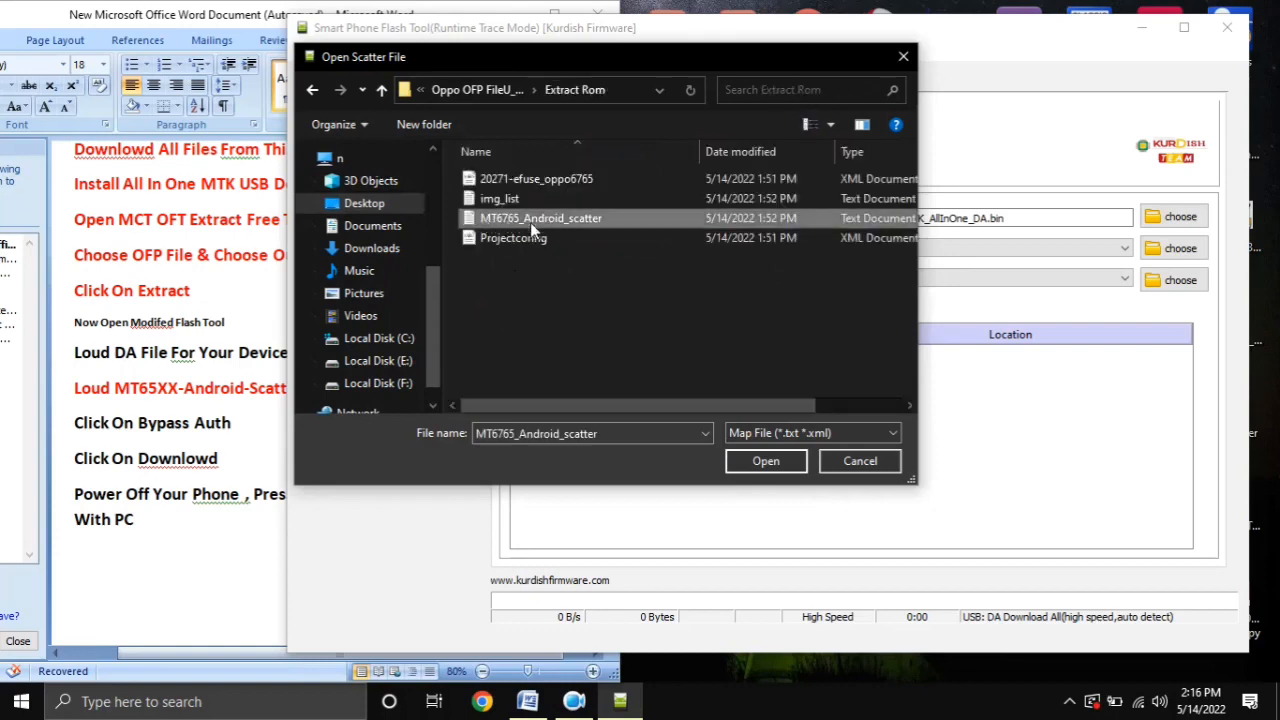
pyautogui.doubleClick(523, 222)
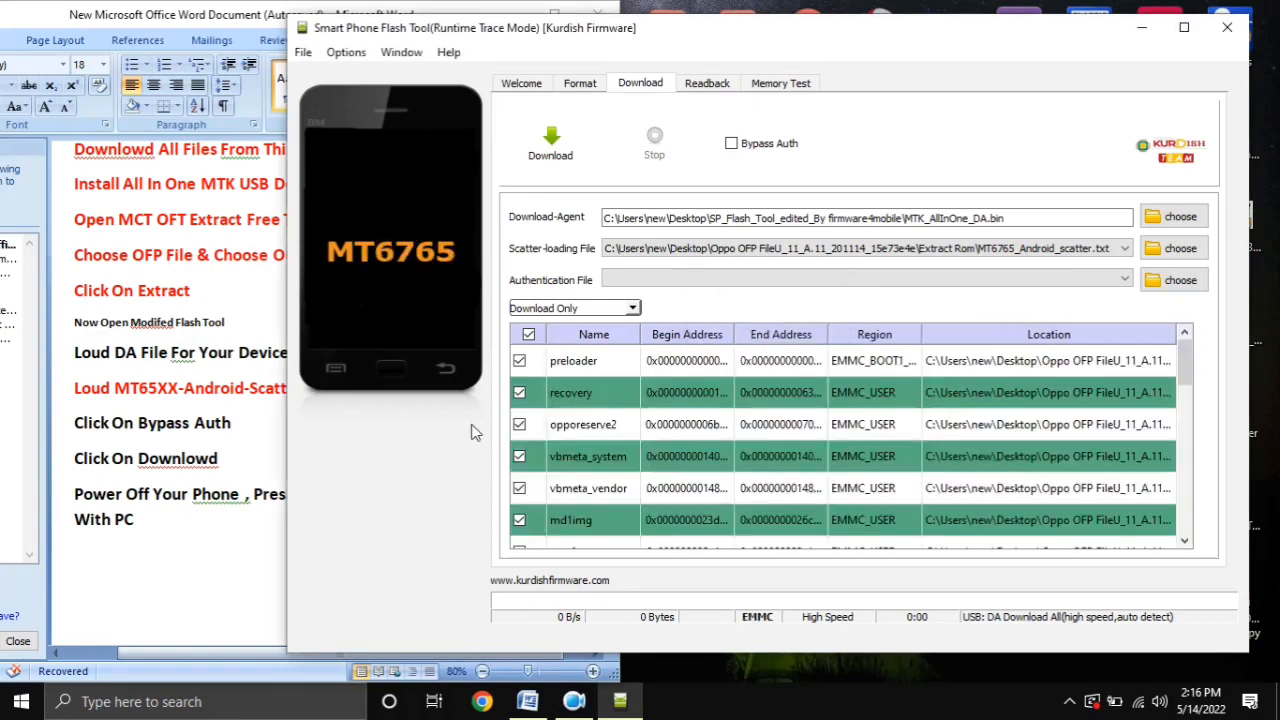
pyautogui.scroll(-5, 630, 445)
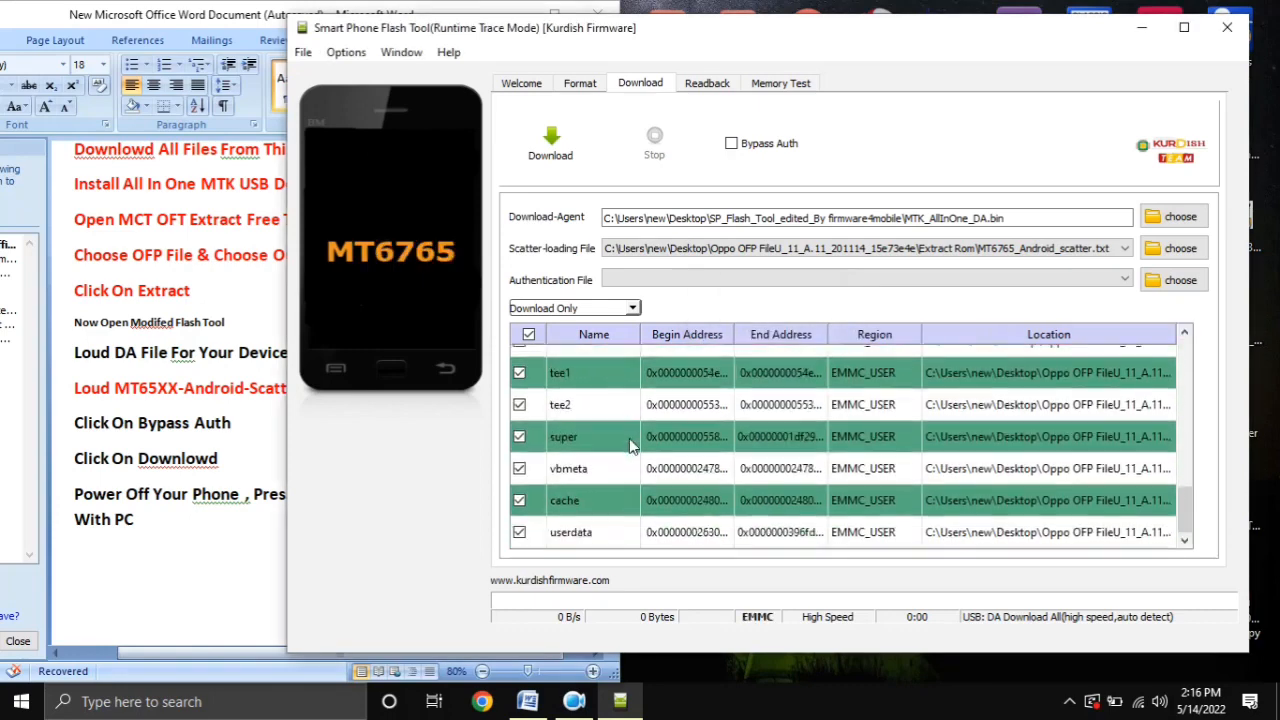
# - Set the flash tool's download mode to Firmware Upgrade
pyautogui.scroll(5, 629, 440)
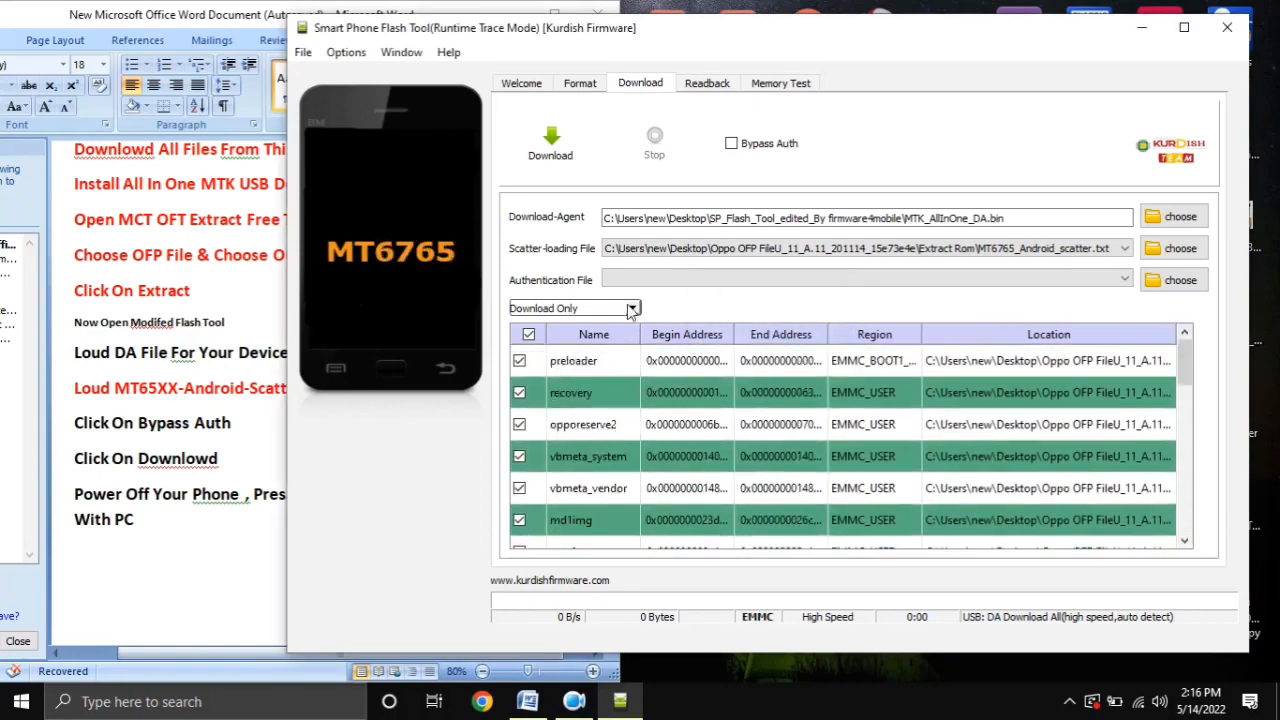
pyautogui.click(632, 308)
pyautogui.click(612, 334)
# - Highlight the "Click On Bypass Auth" line in the instruction document, and enable Bypass Auth in the flash tool
pyautogui.click(158, 557)
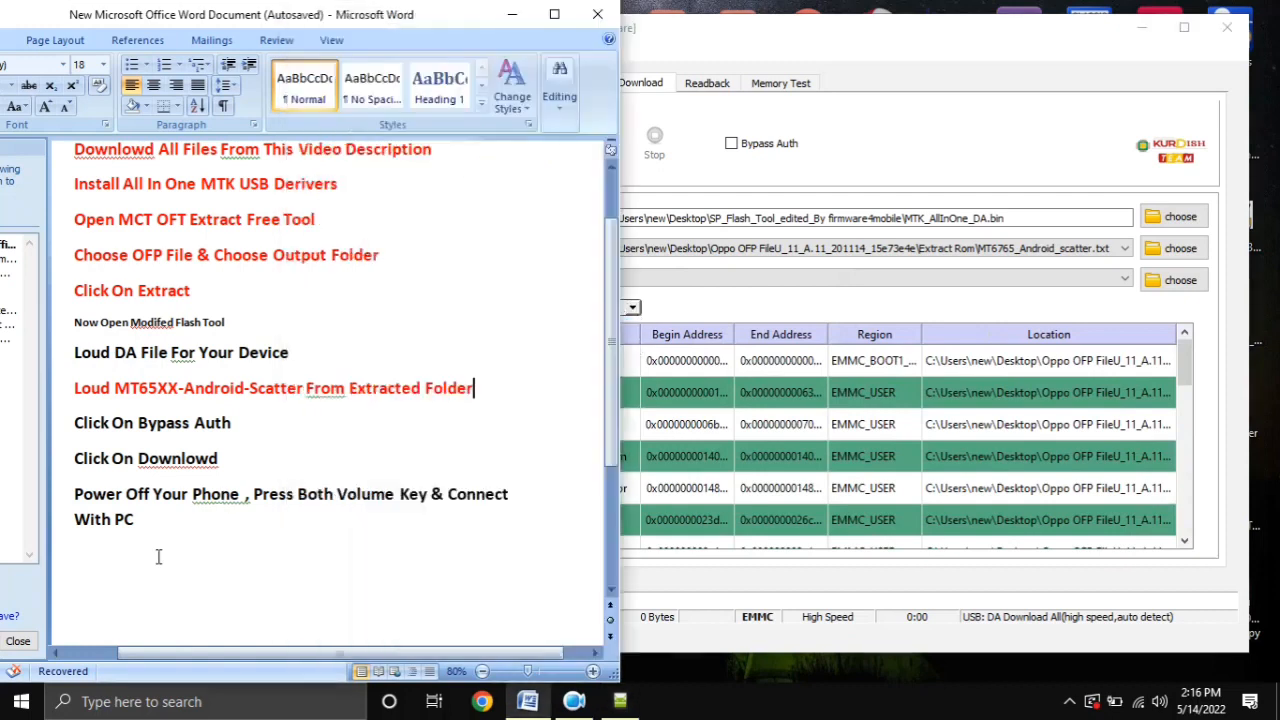
pyautogui.click(54, 425)
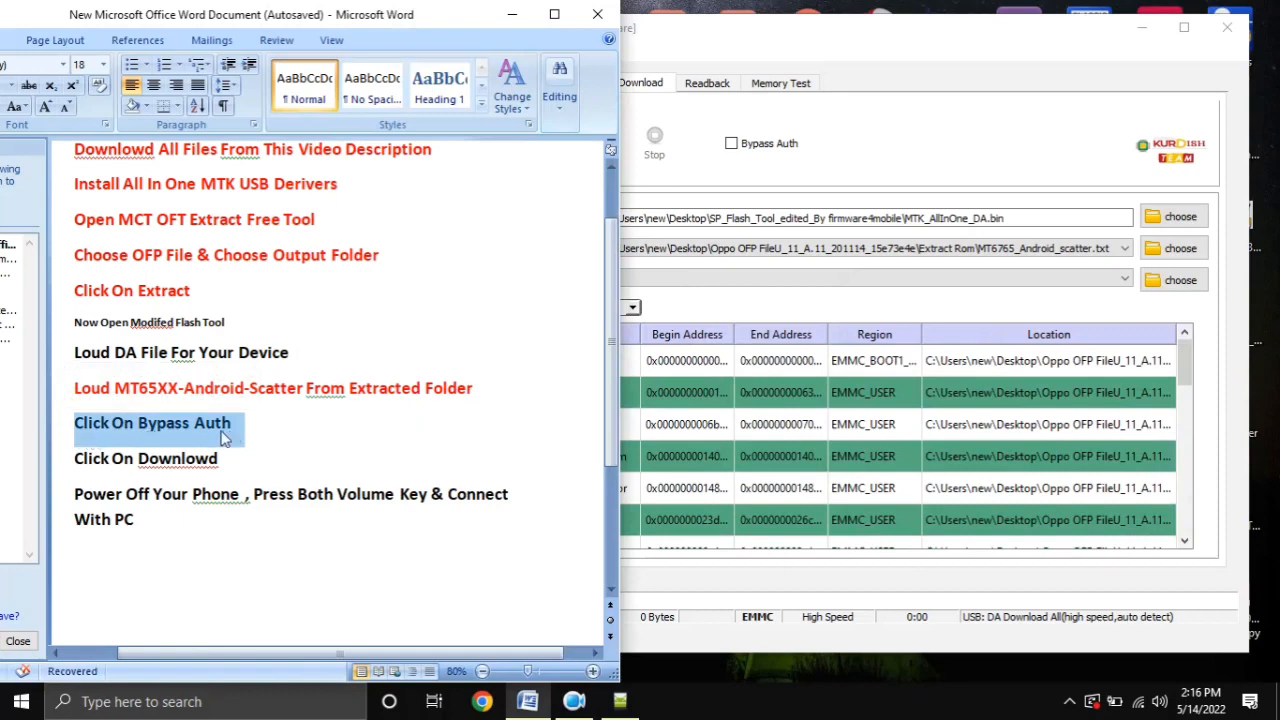
pyautogui.click(787, 183)
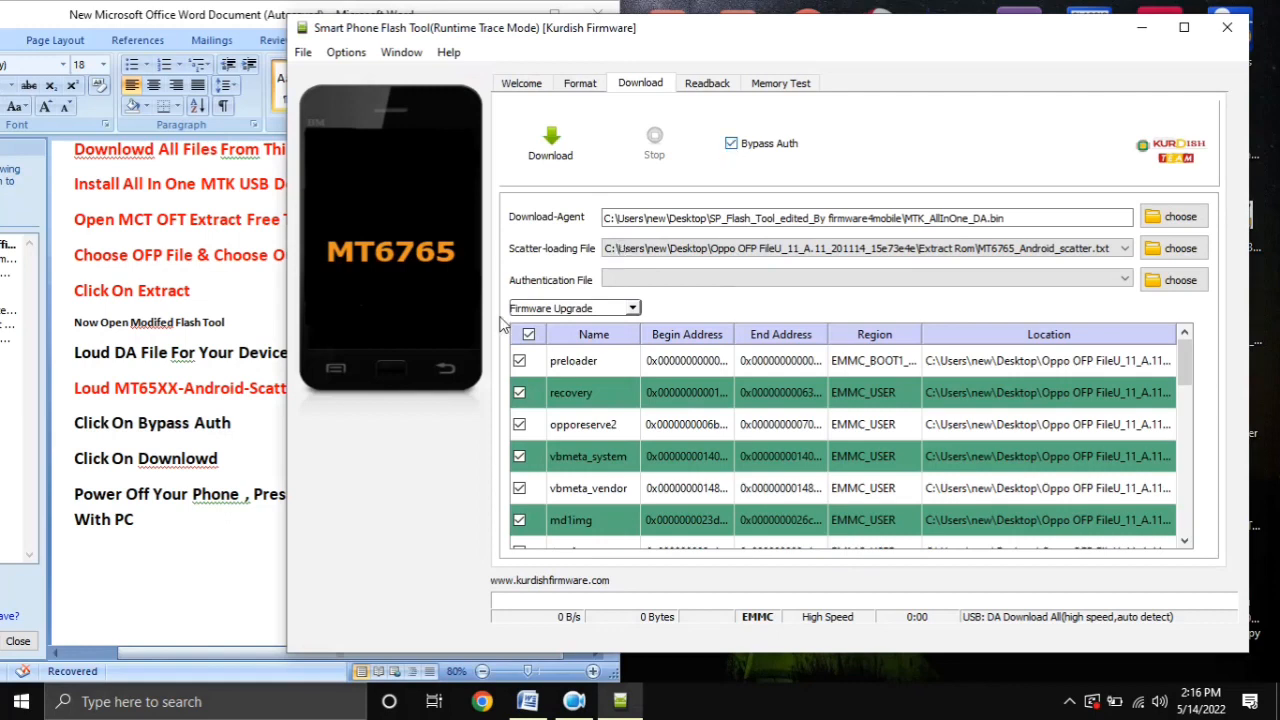
# - Highlight the "Click On Downlowd" line in the instruction document, shift the document window slightly aside, and return to the flash tool
pyautogui.hotkey('alt', 'Tab')
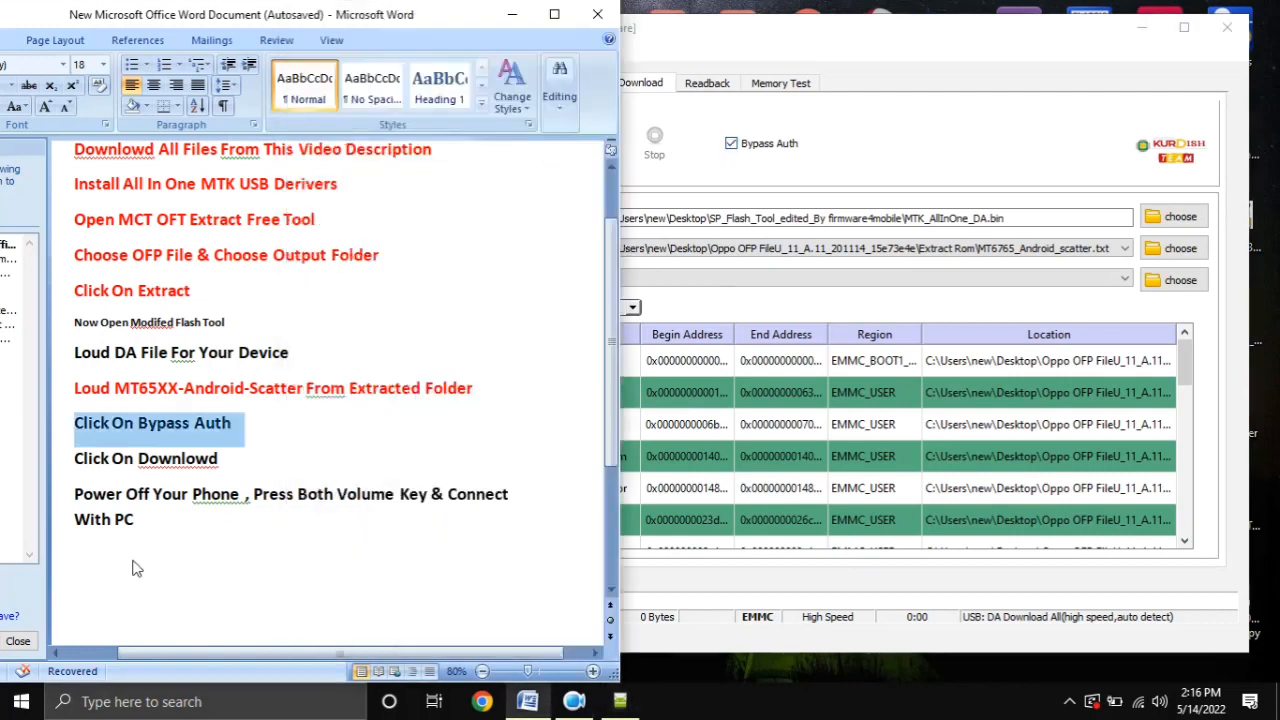
pyautogui.click(56, 470)
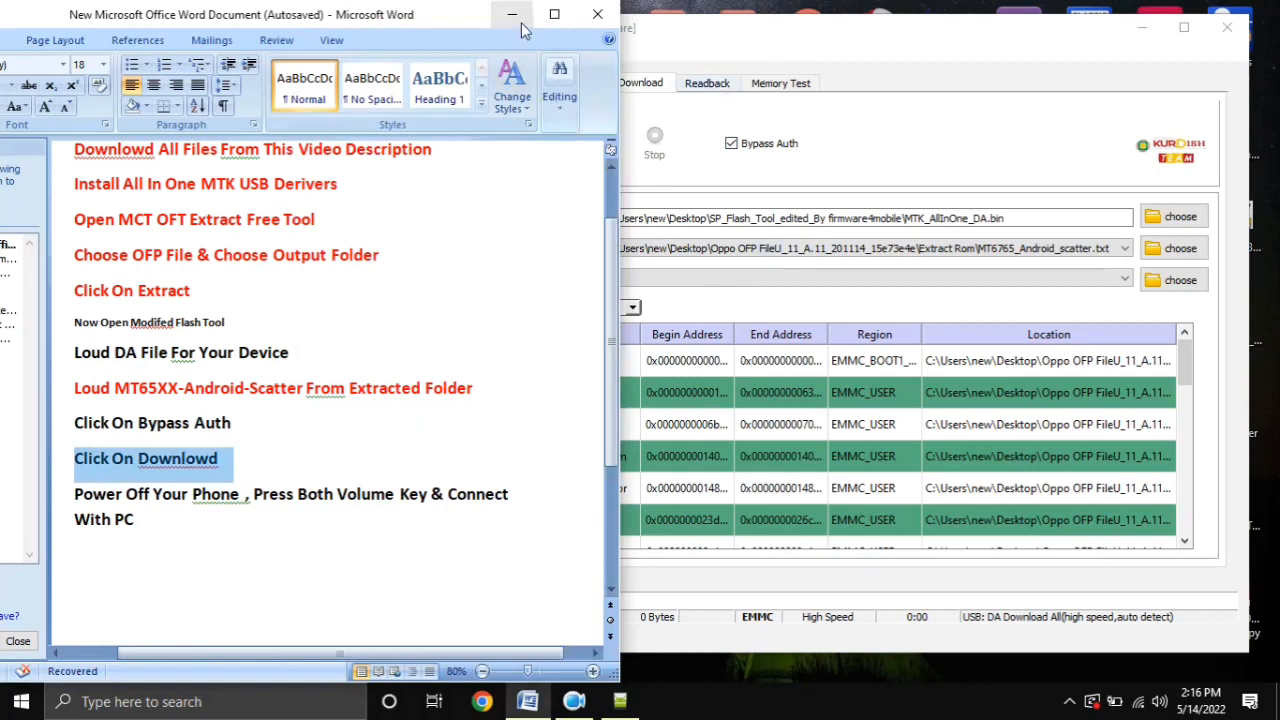
pyautogui.moveTo(423, 32); pyautogui.dragTo(402, 32)
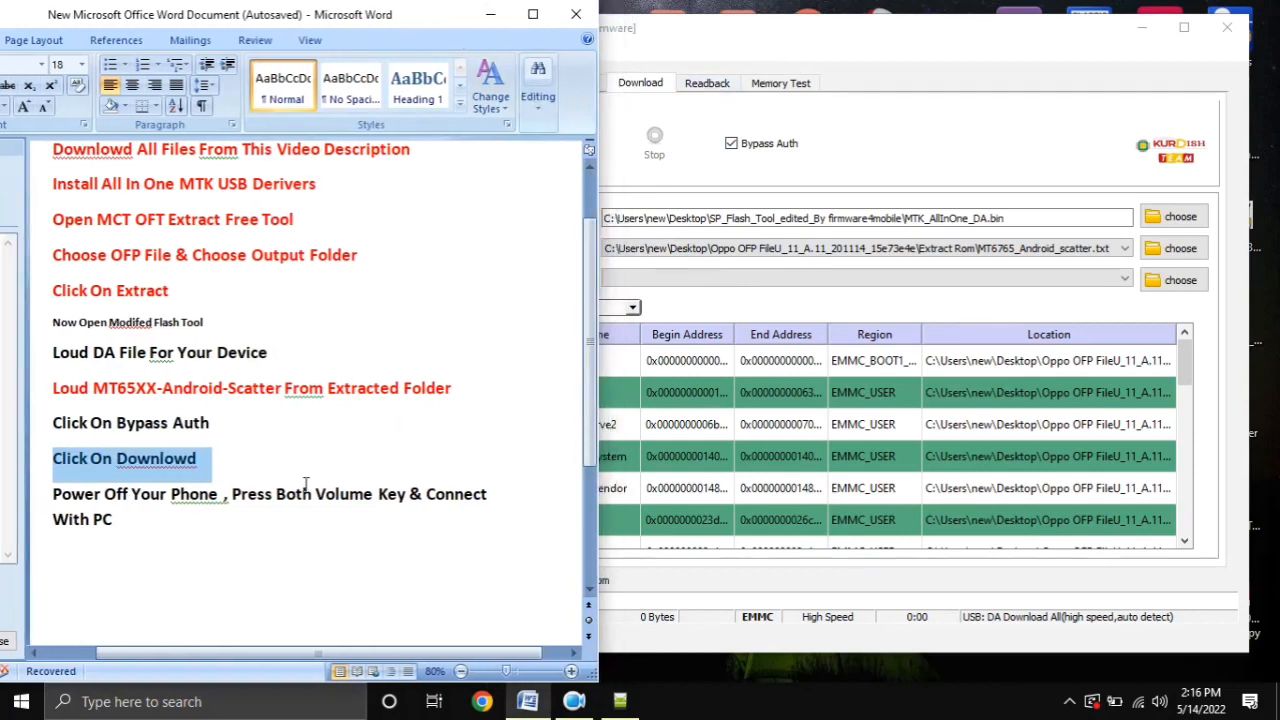
pyautogui.click(694, 178)
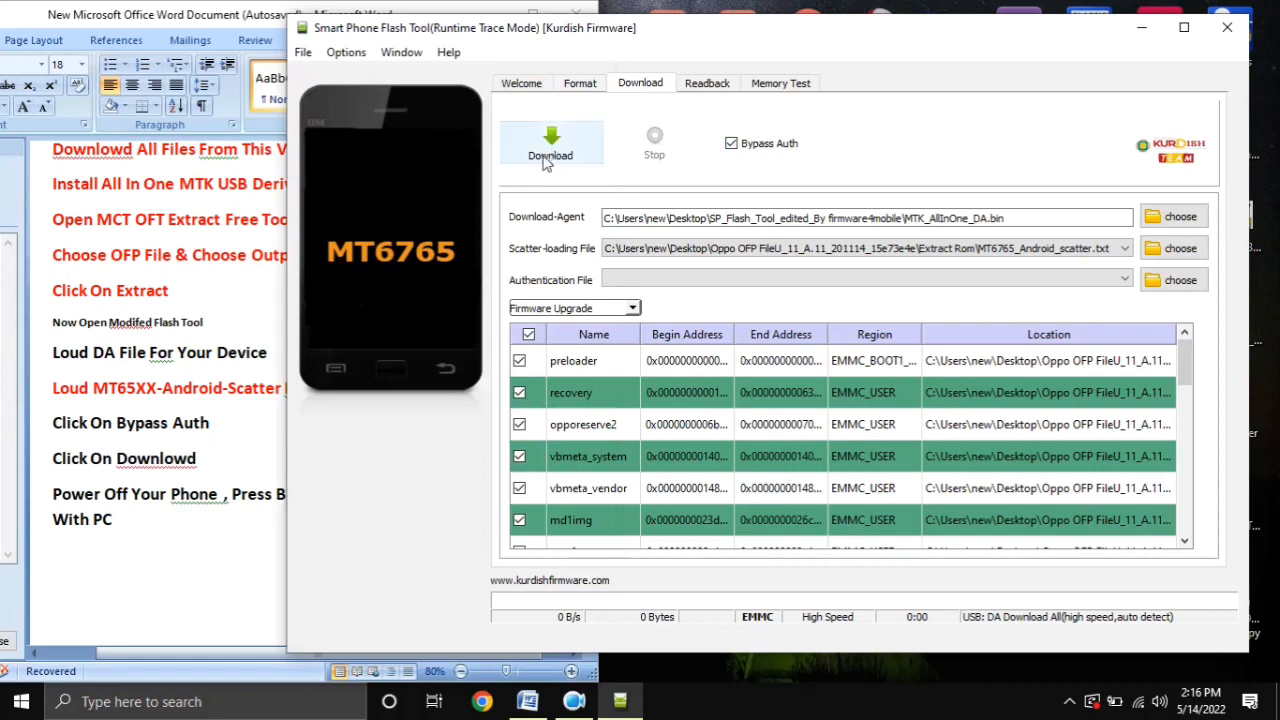
# - Highlight the "Power Off Your Phone , Press Both Volume Key & Connect With PC" instruction in the document, and minimize the document window
pyautogui.hotkey('alt', 'Tab')
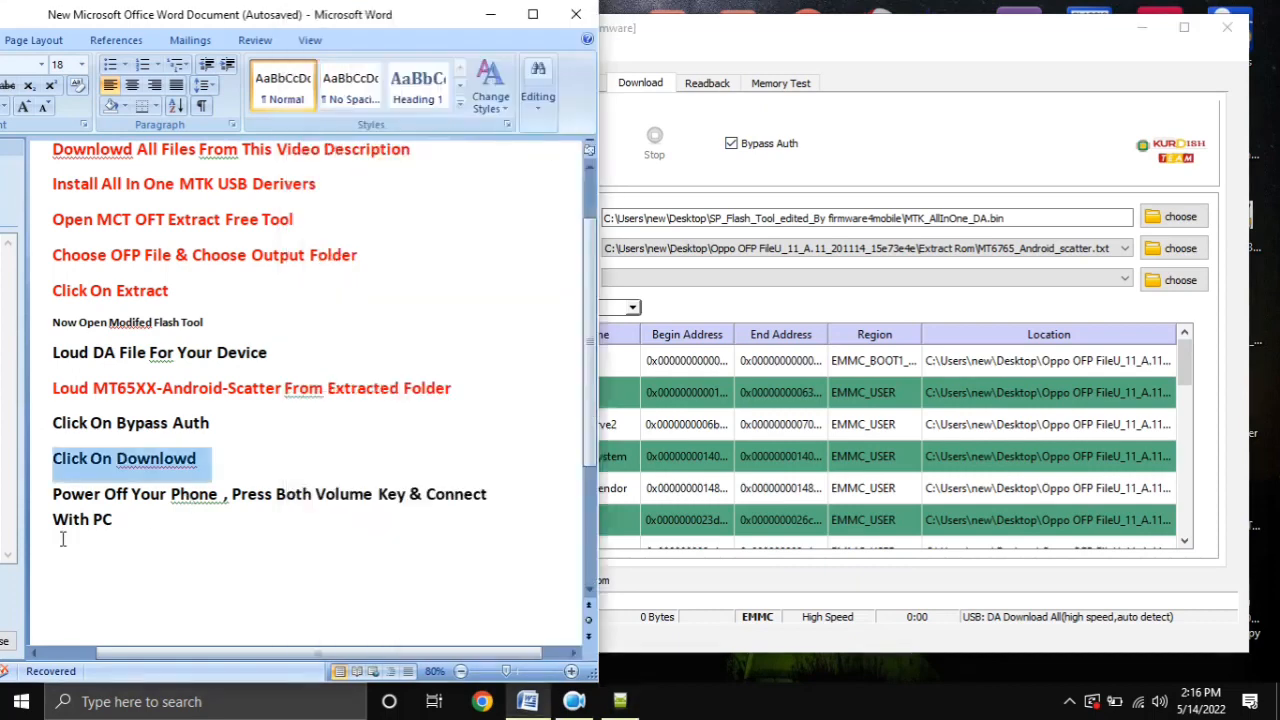
pyautogui.tripleClick(50, 496)
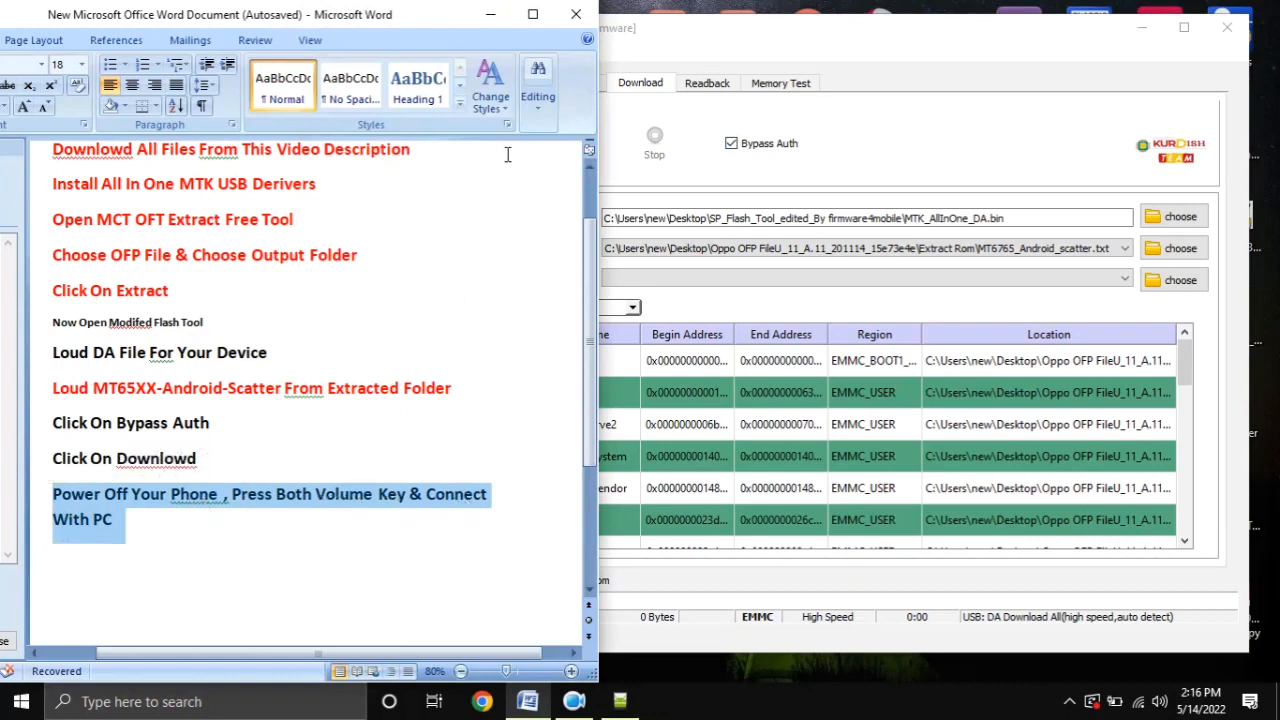
pyautogui.click(490, 14)
# - Open Device Manager from the computer's system properties and close the System window
pyautogui.rightClick(40, 138)
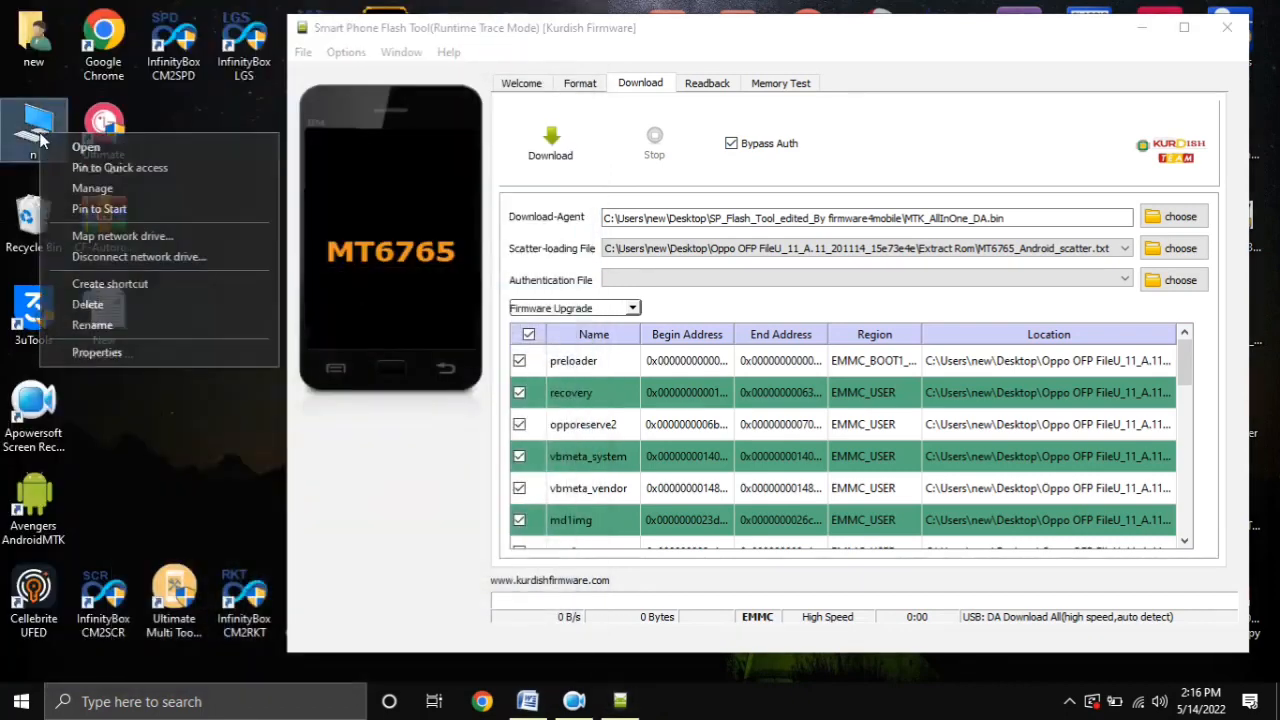
pyautogui.click(150, 386)
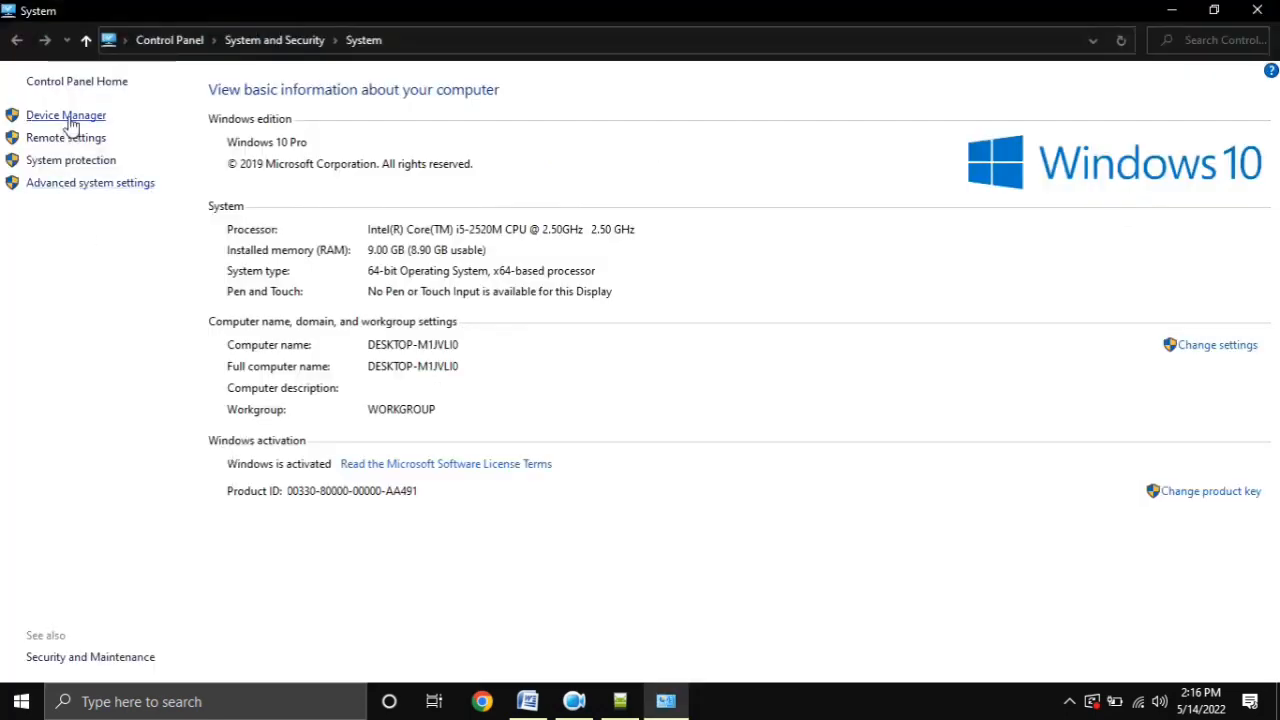
pyautogui.click(66, 116)
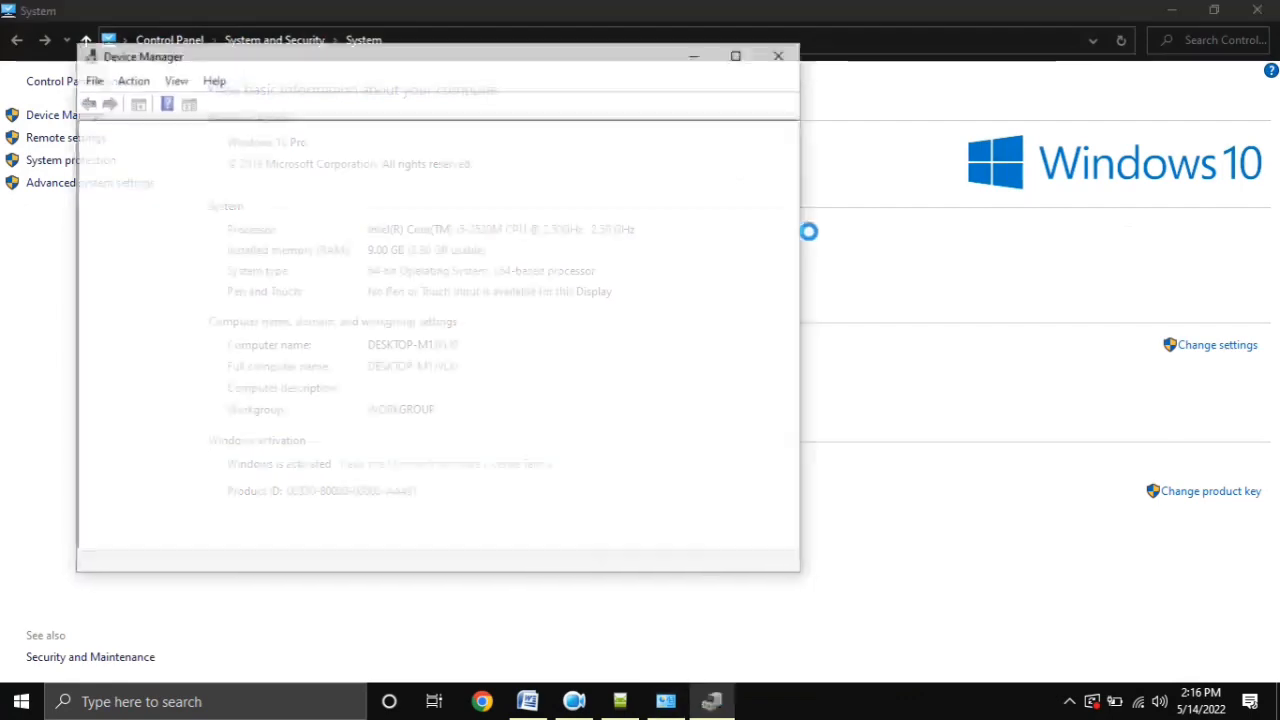
pyautogui.click(1257, 10)
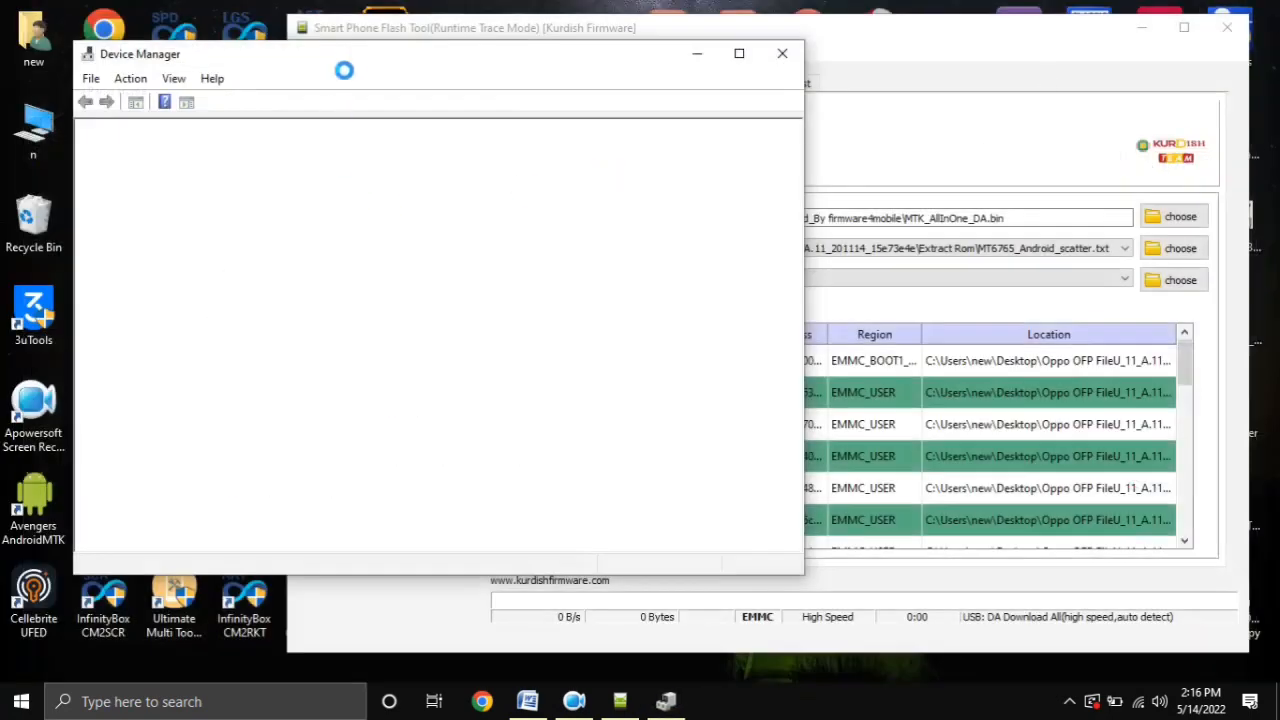
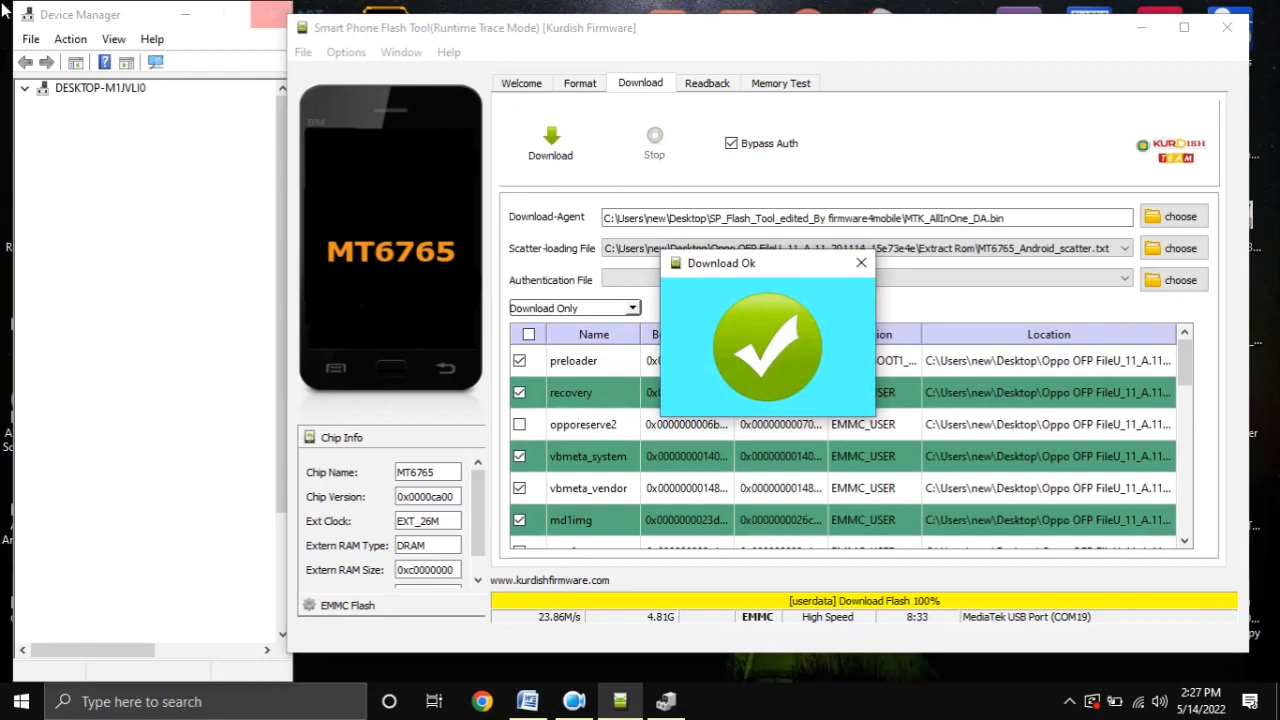
# - Dismiss the Download Ok message and close the flash tool
pyautogui.click(861, 263)
pyautogui.click(1230, 30)
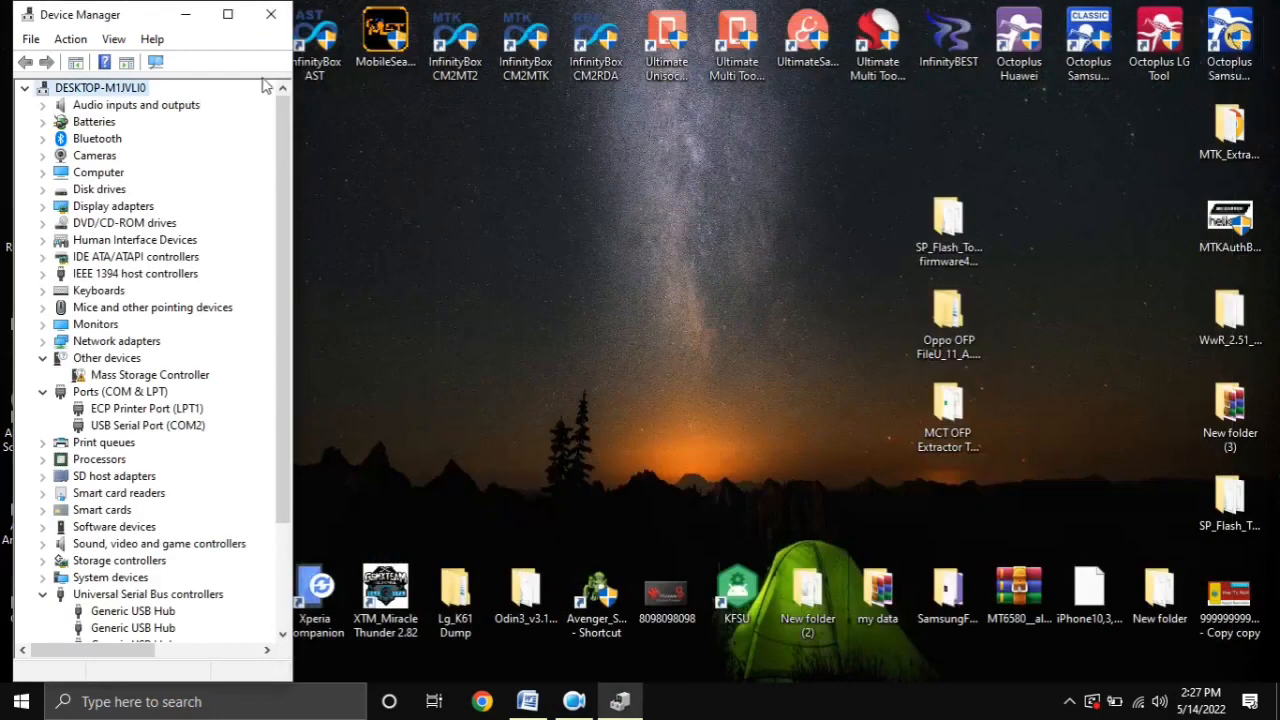